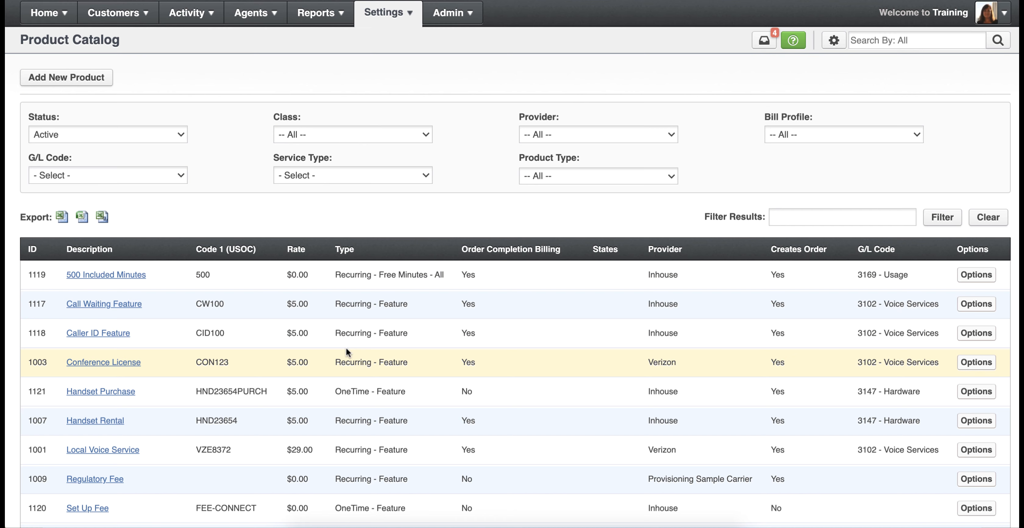
- Look through the active products in the catalog with their rates, types, providers and G/L codes
scroll(346, 348, "down", 3)
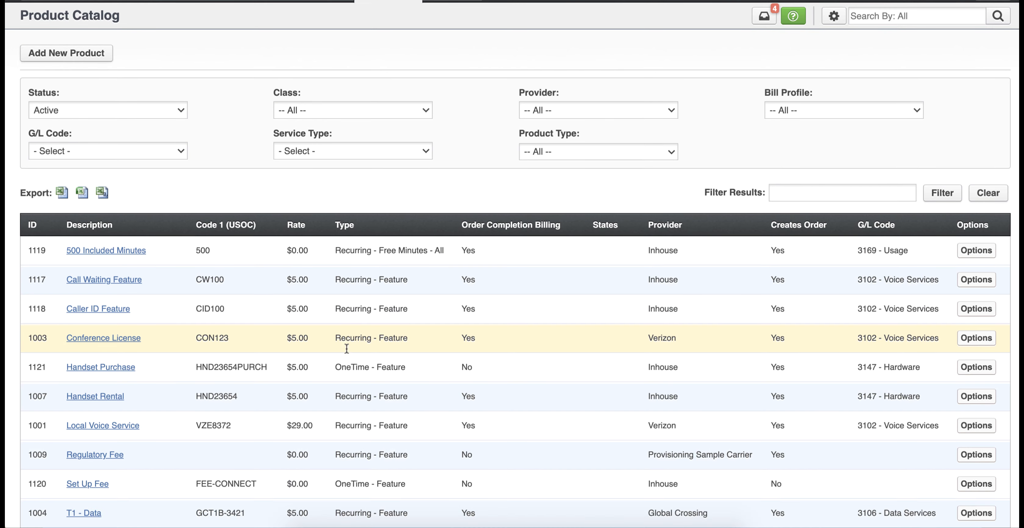
scroll(345, 347, "down", 1)
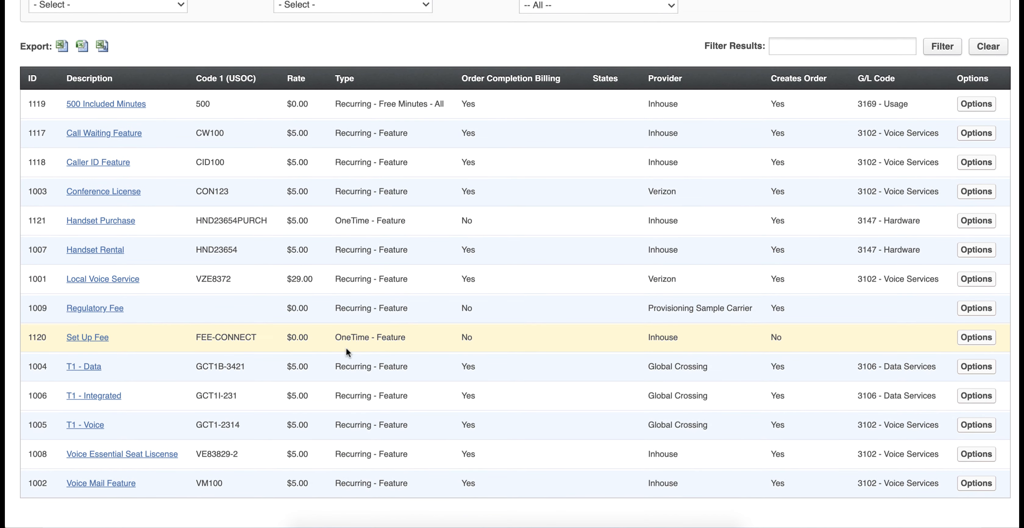
scroll(346, 347, "up", 3)
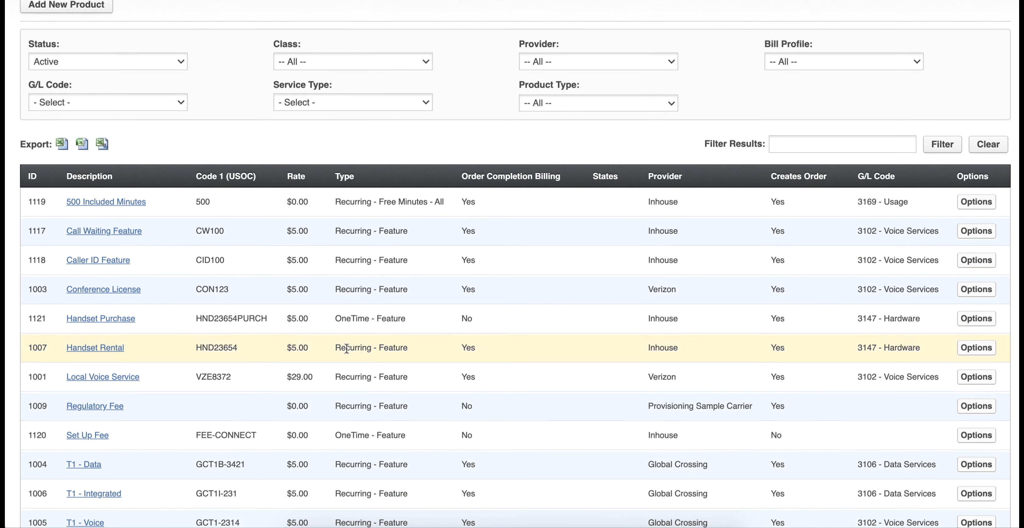
scroll(346, 347, "up", 1)
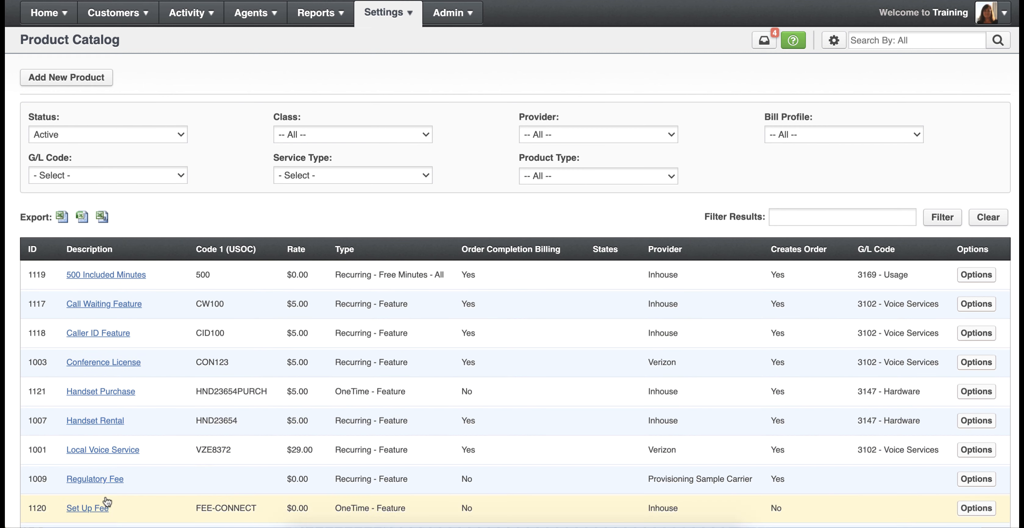
scroll(128, 347, "down", 3)
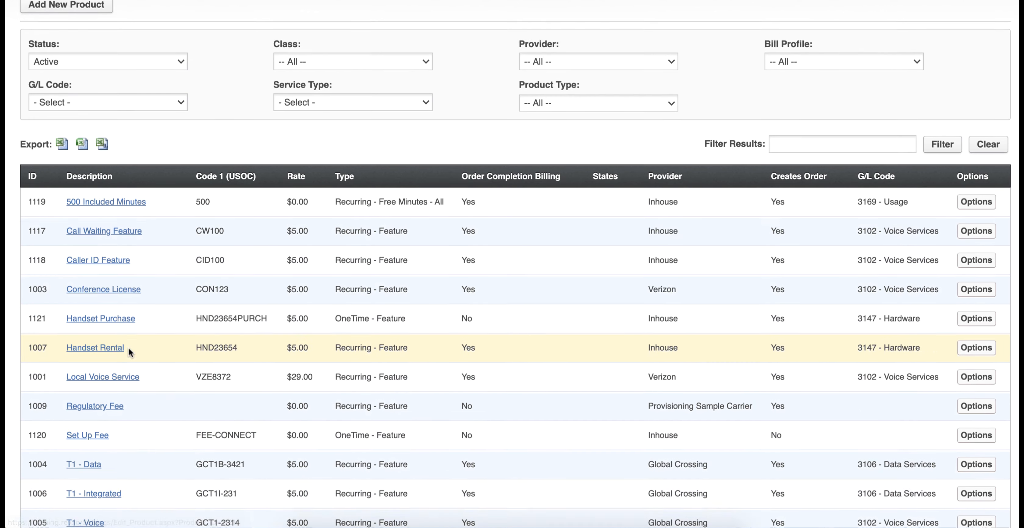
scroll(129, 348, "up", 3)
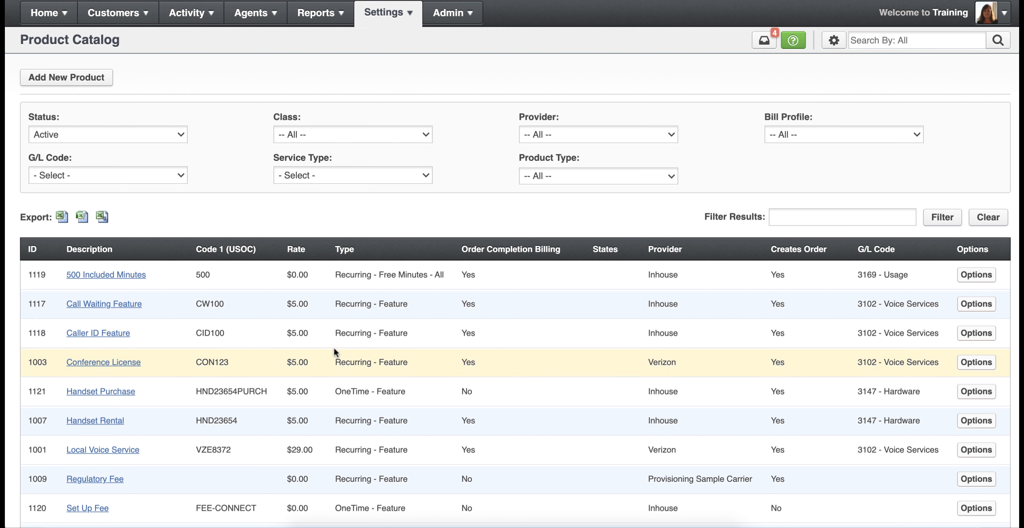
- Start a new product and enter the description "Voice Essential Seat License"
left_click(120, 340)
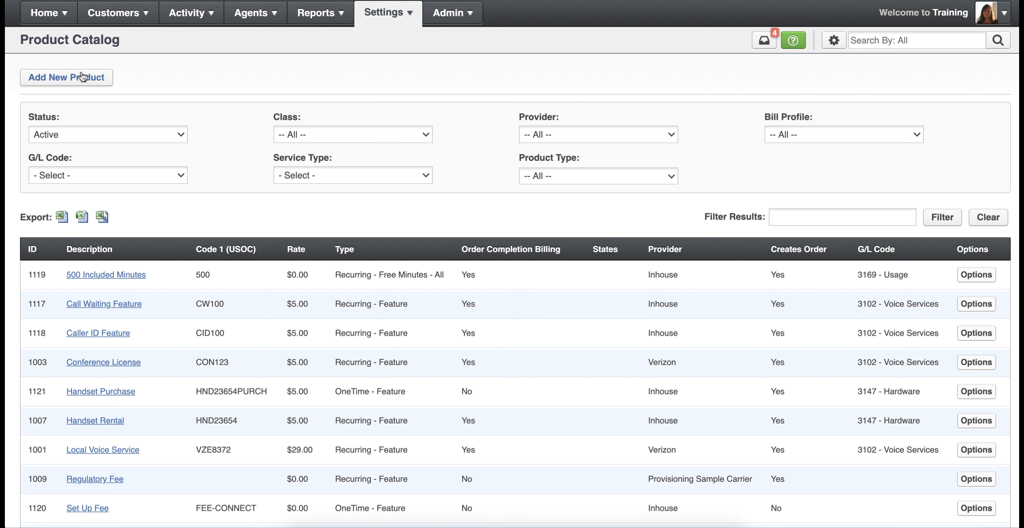
left_click(65, 79)
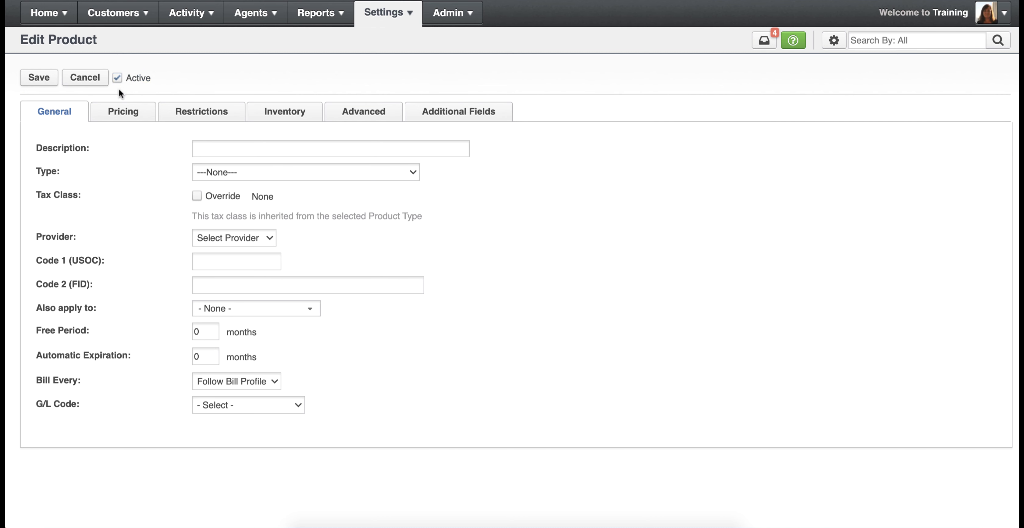
left_click(212, 149)
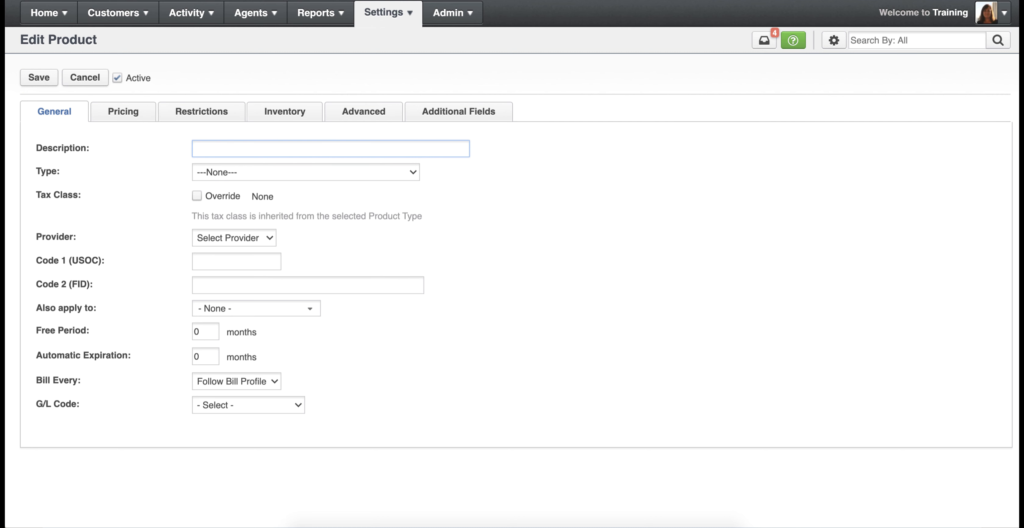
type("Vo")
type("ice Essential")
type(" Seat Li")
type("cen")
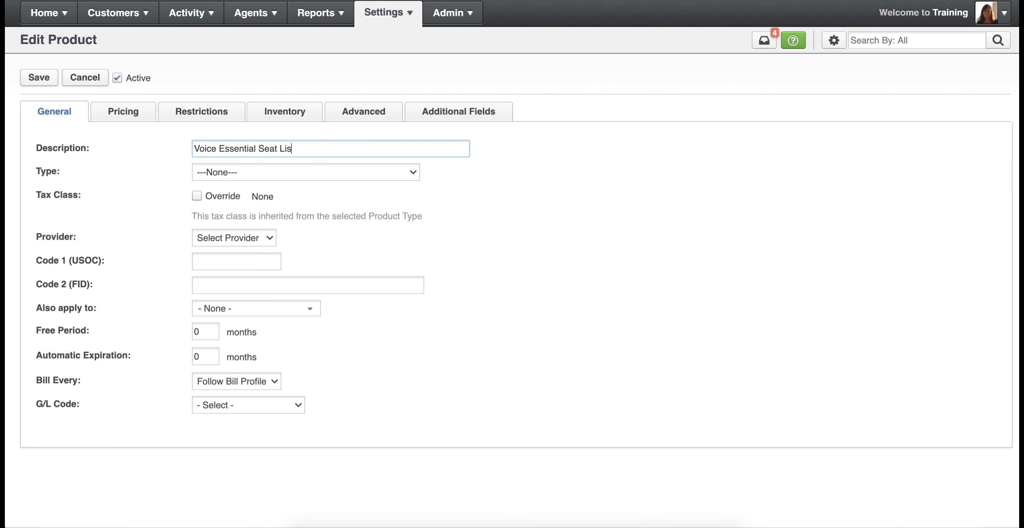
key("BackSpace")
key("BackSpace")
key("BackSpace")
type("cense")
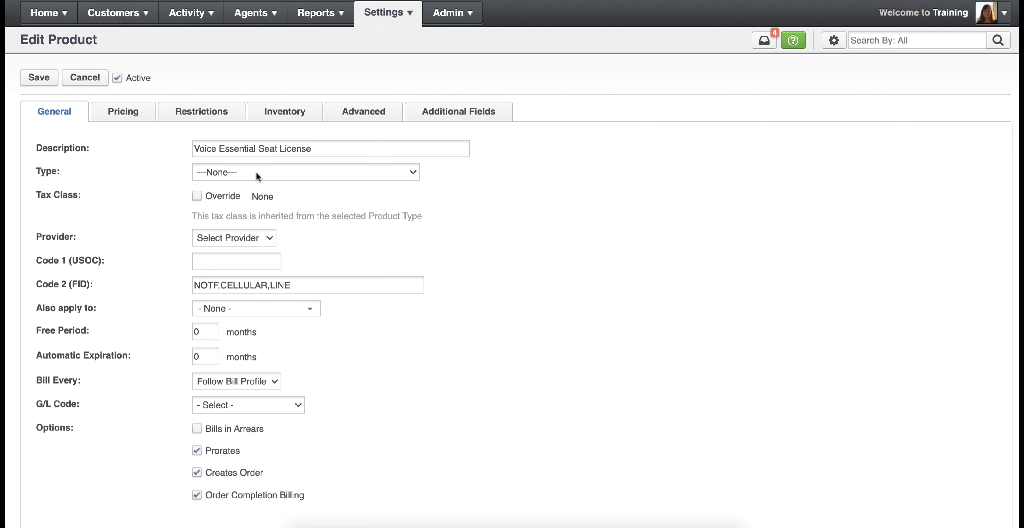
- Set the new product's type to Recurring - Voip
left_click(256, 172)
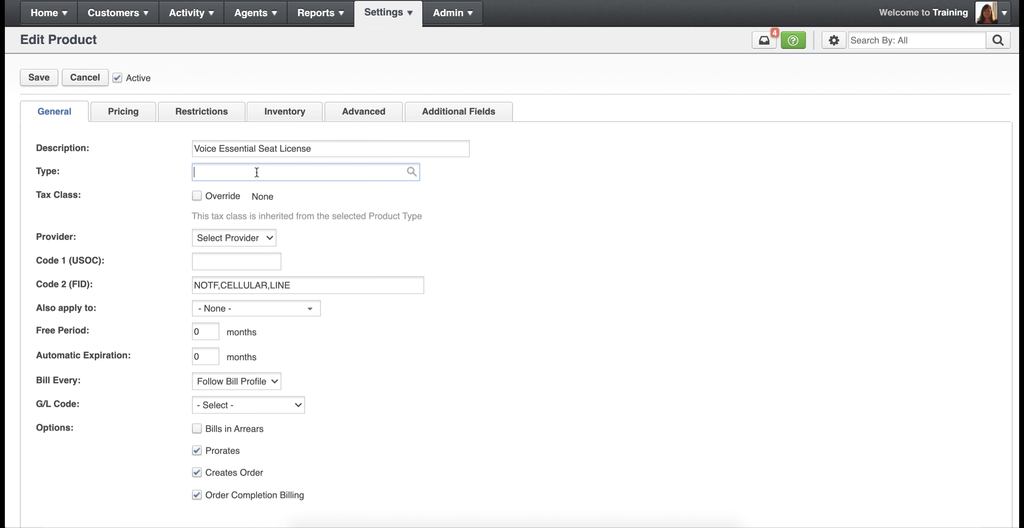
type("recurring - voi")
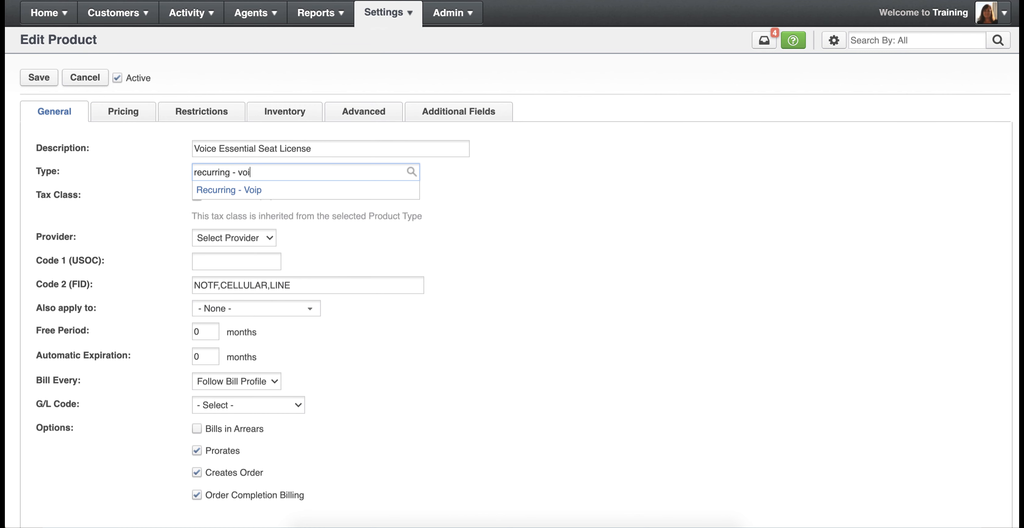
left_click(229, 191)
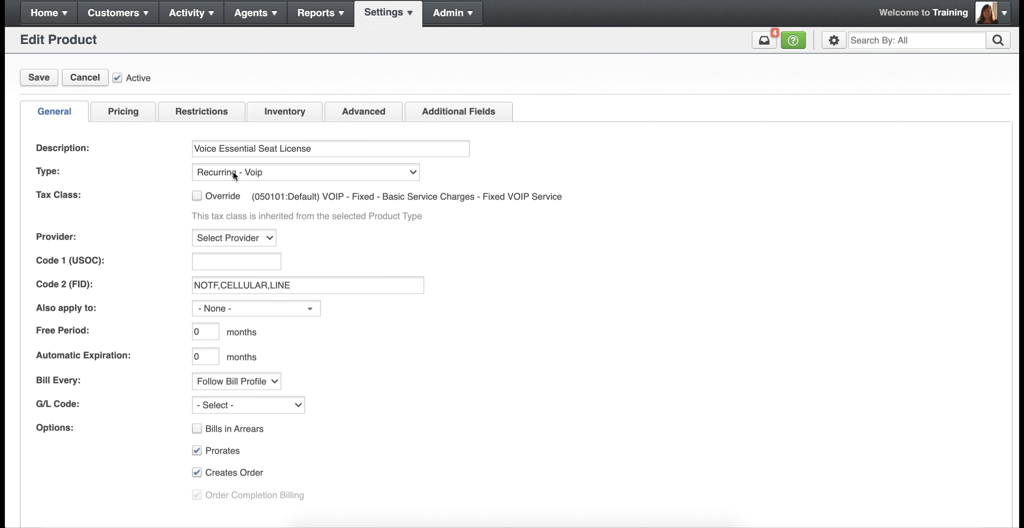
- Override the tax class with (050102:Default) VOIP - Fixed - VOIP Monthly Charge - Amount Attributable To Local Service, and set the provider to Verizon
left_click(197, 196)
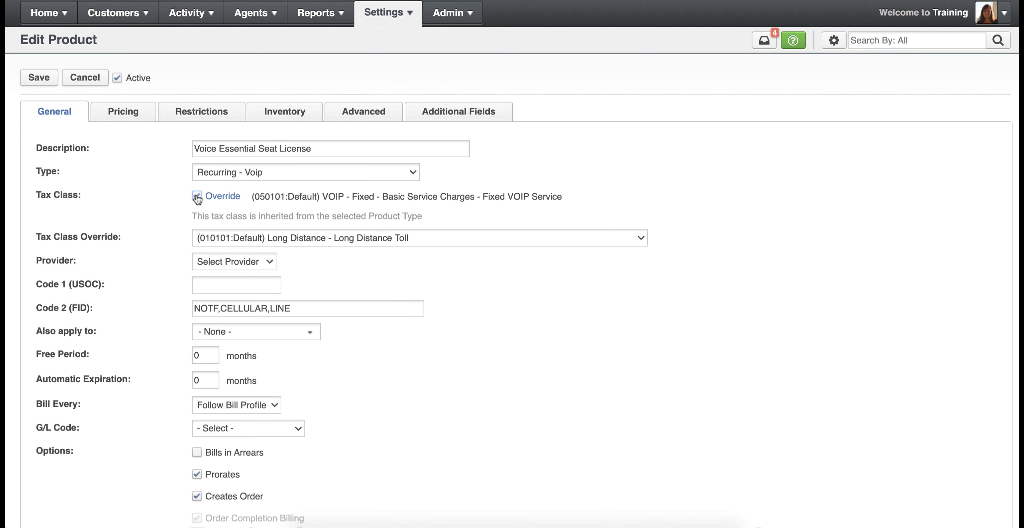
left_click(284, 236)
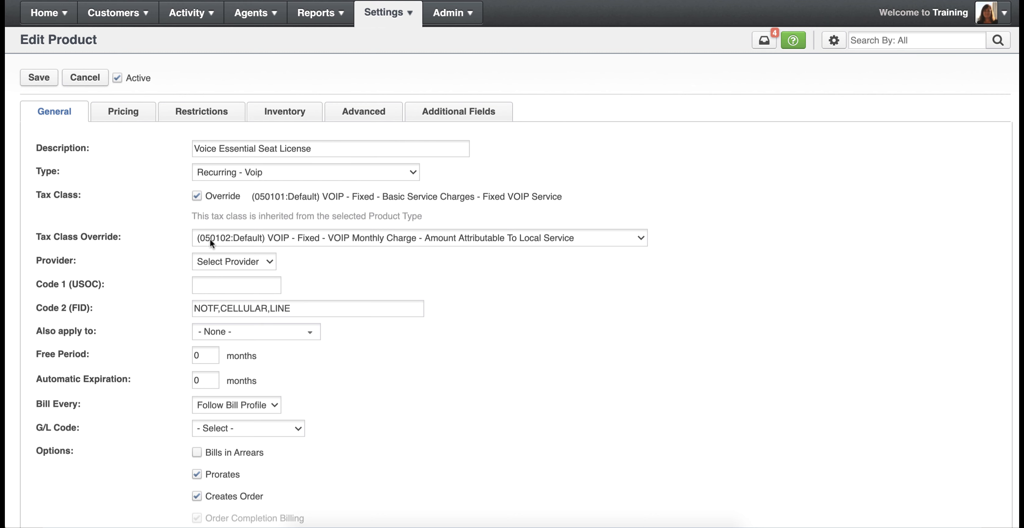
left_click(222, 262)
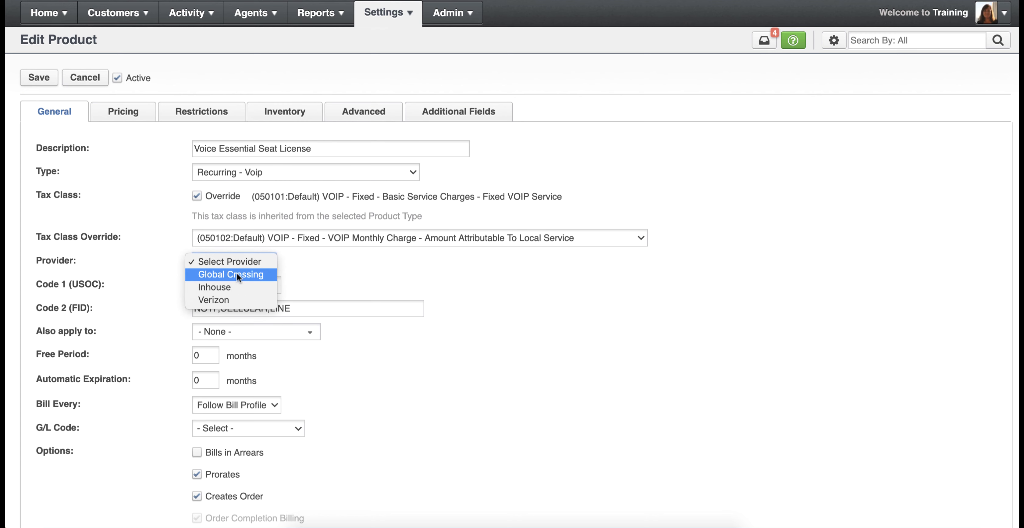
left_click(222, 297)
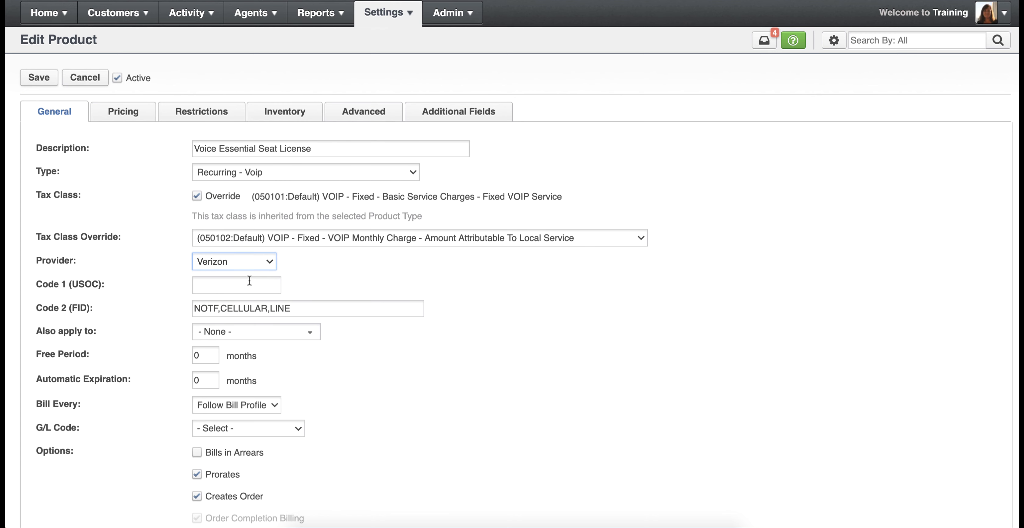
- Clear the prefilled Code 2 (FID) value and set Code 1 (USOC) to 12345
left_click(231, 286)
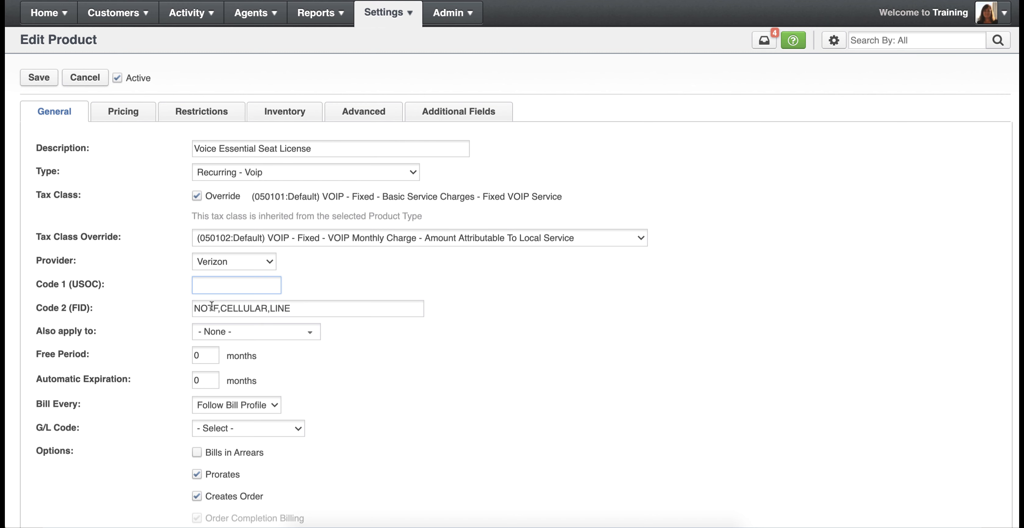
left_click_drag(305, 309, 165, 309)
key("BackSpace")
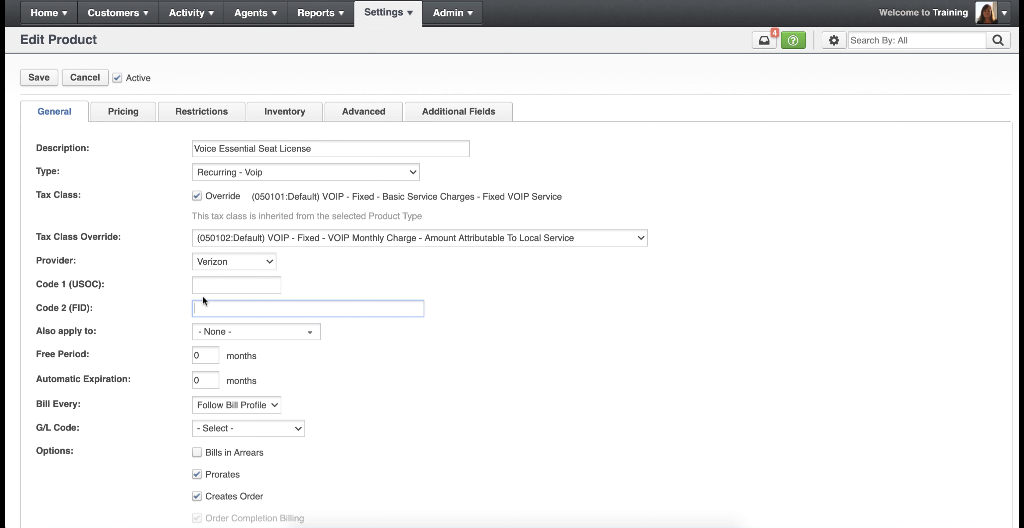
left_click(204, 285)
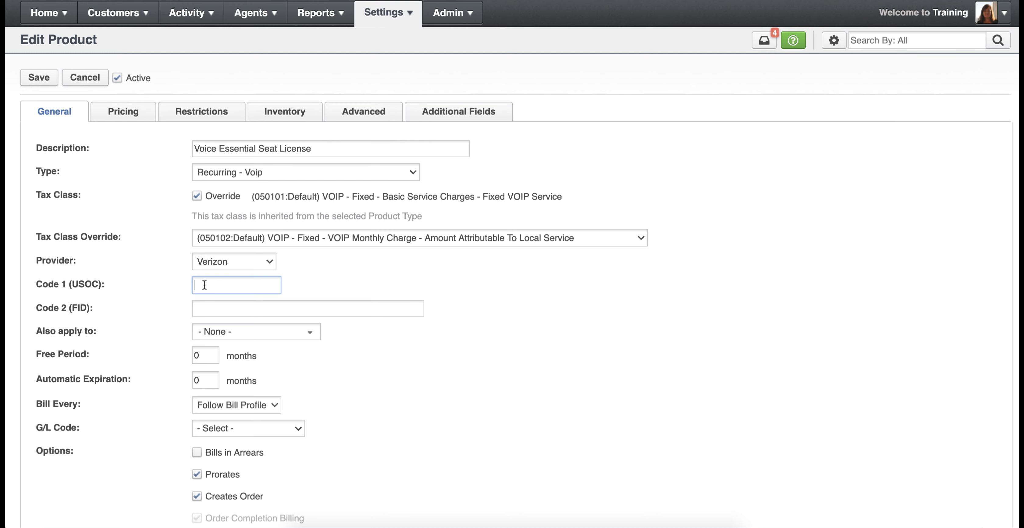
left_click(204, 305)
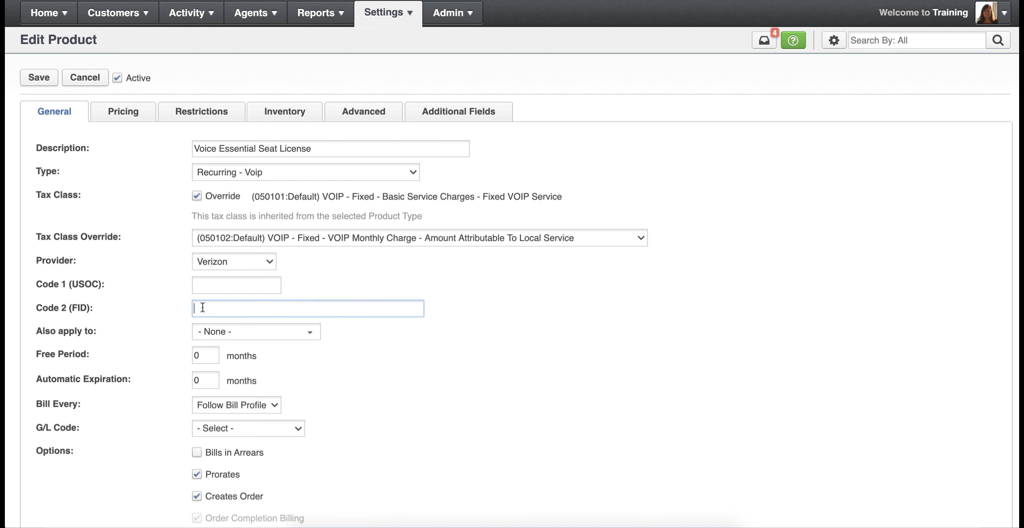
left_click(203, 286)
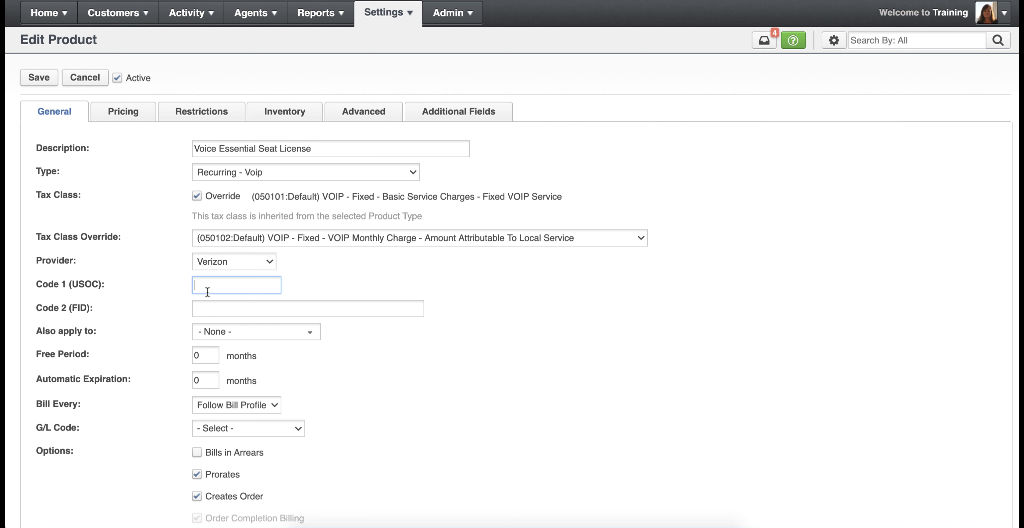
type("12345")
- Try a free period of 3 months and an automatic expiration of 24 months, resetting each to 0
left_click_drag(203, 356, 182, 357)
type("3")
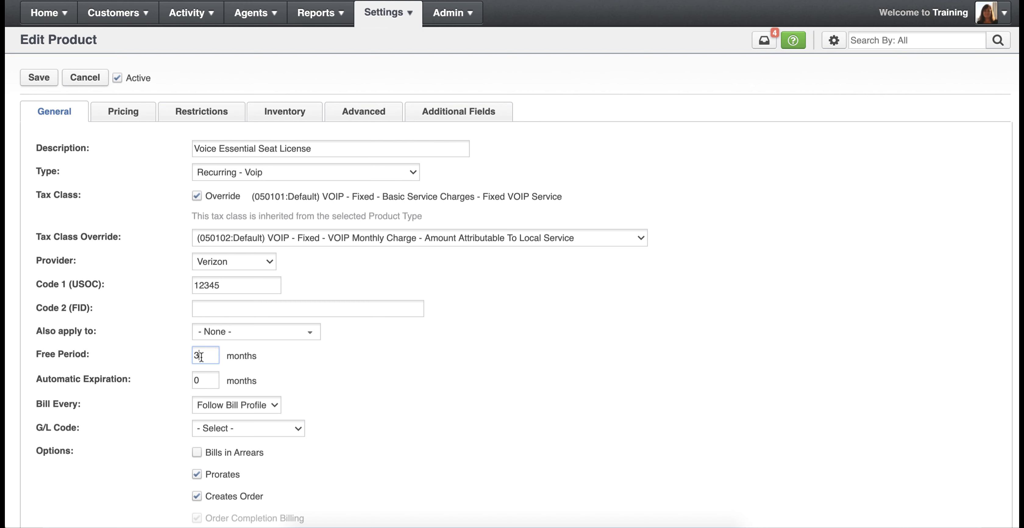
key("BackSpace")
type("0")
key("Tab")
type("24")
key("BackSpace")
key("BackSpace")
type("0")
- Set the product to bill every 1 Year
left_click(264, 405)
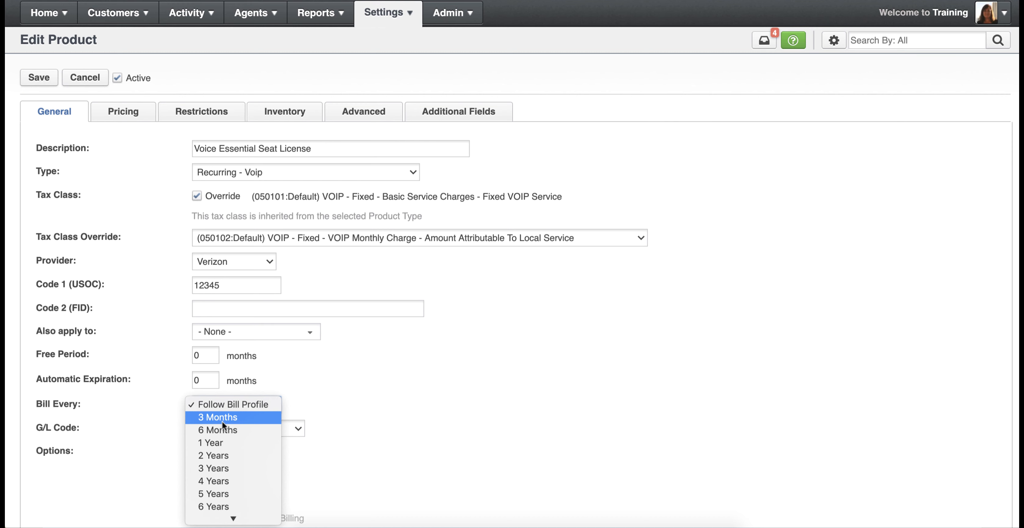
left_click(218, 439)
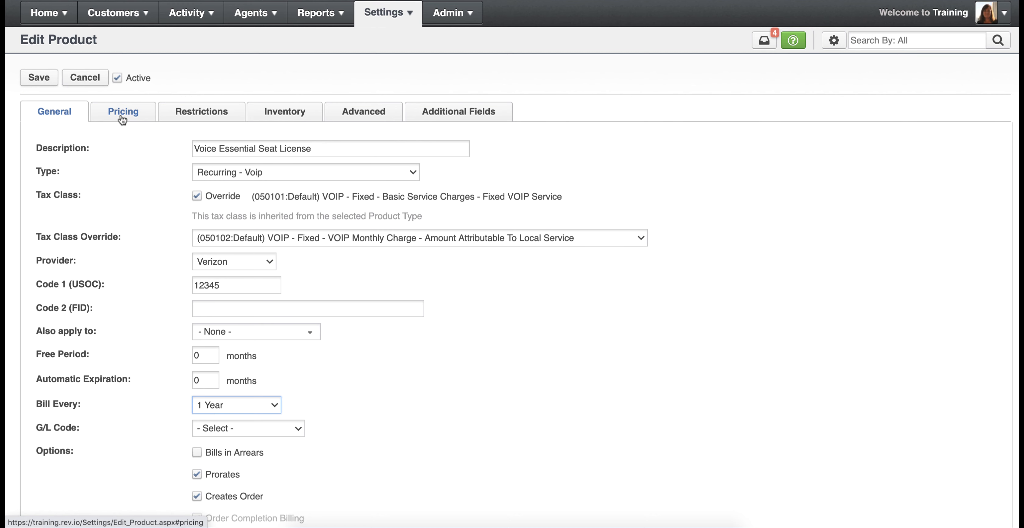
left_click(194, 417)
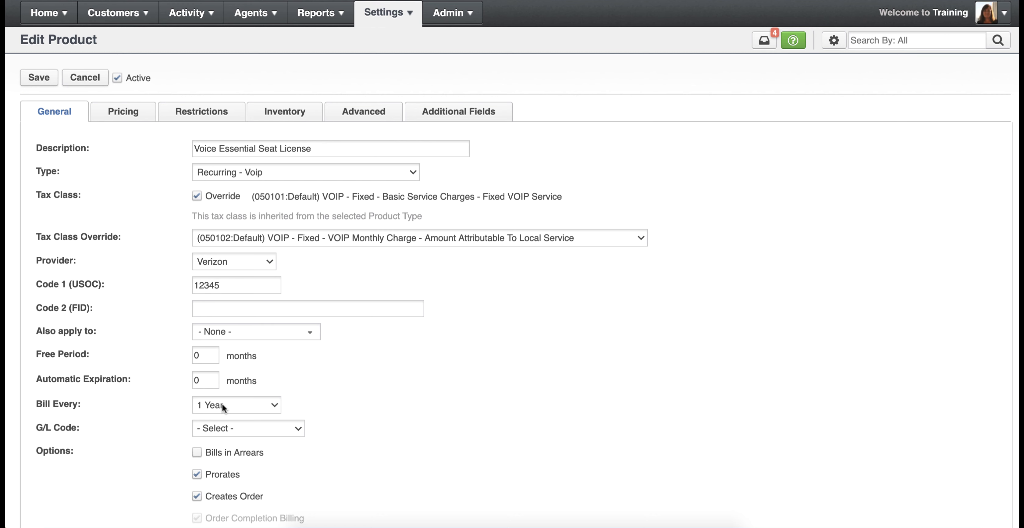
- Assign the G/L code 3102 - Voice Services to the product
left_click(222, 428)
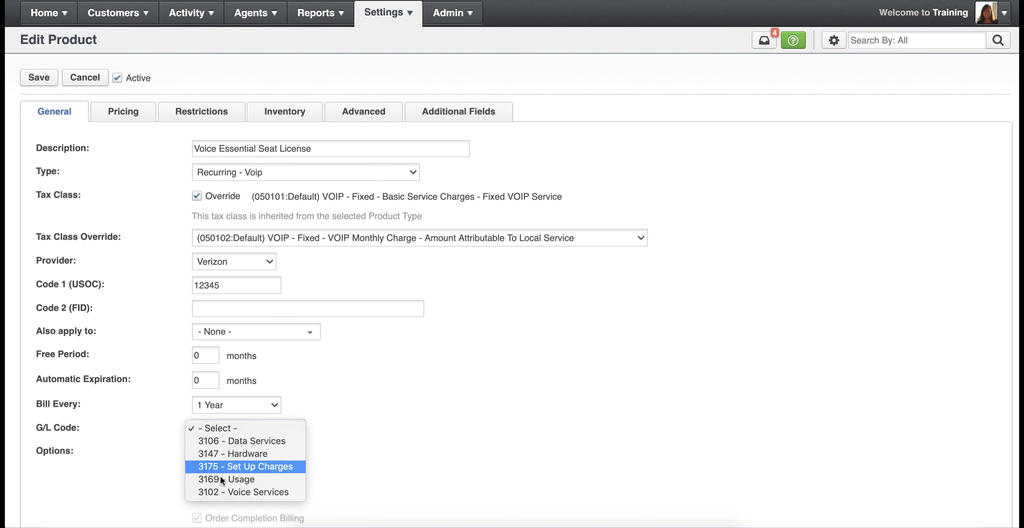
left_click(224, 429)
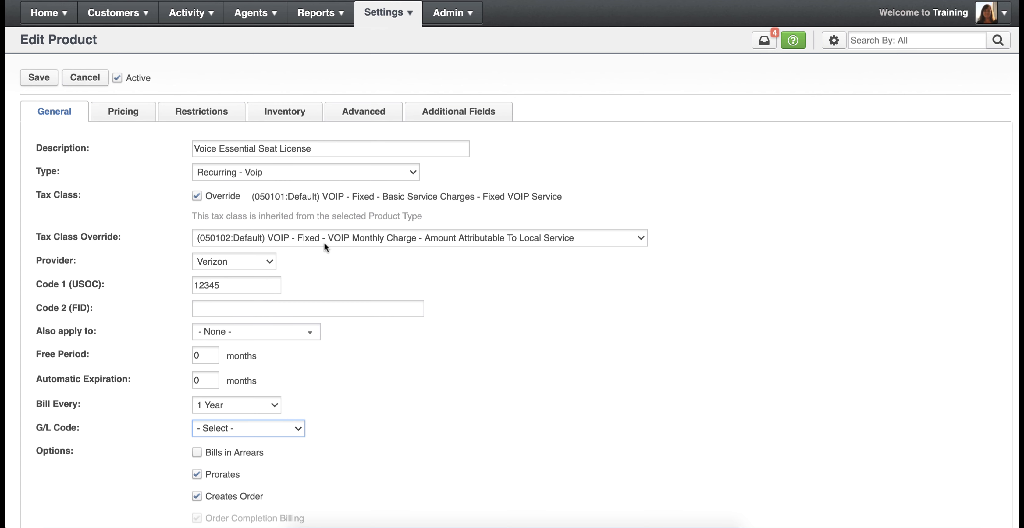
mouse_move(385, 15)
left_click(266, 432)
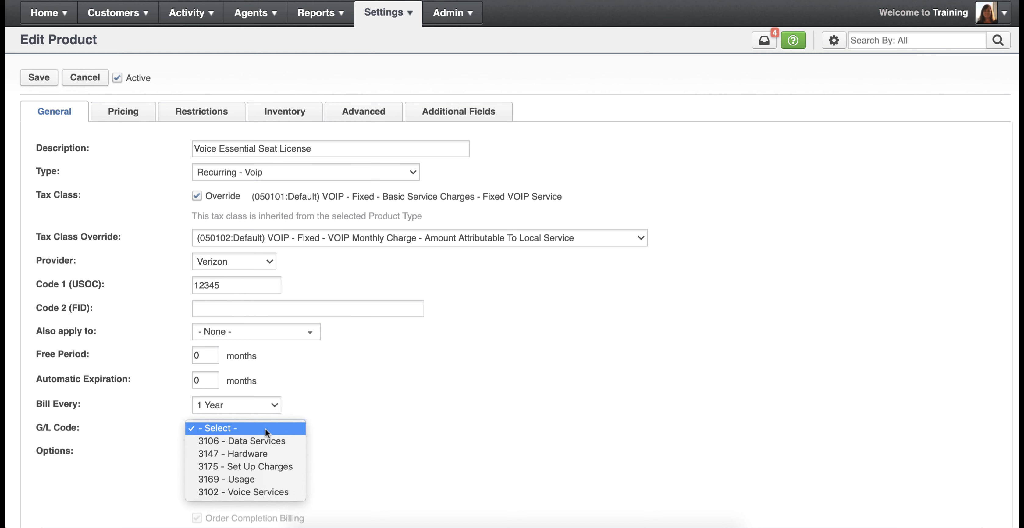
left_click(247, 491)
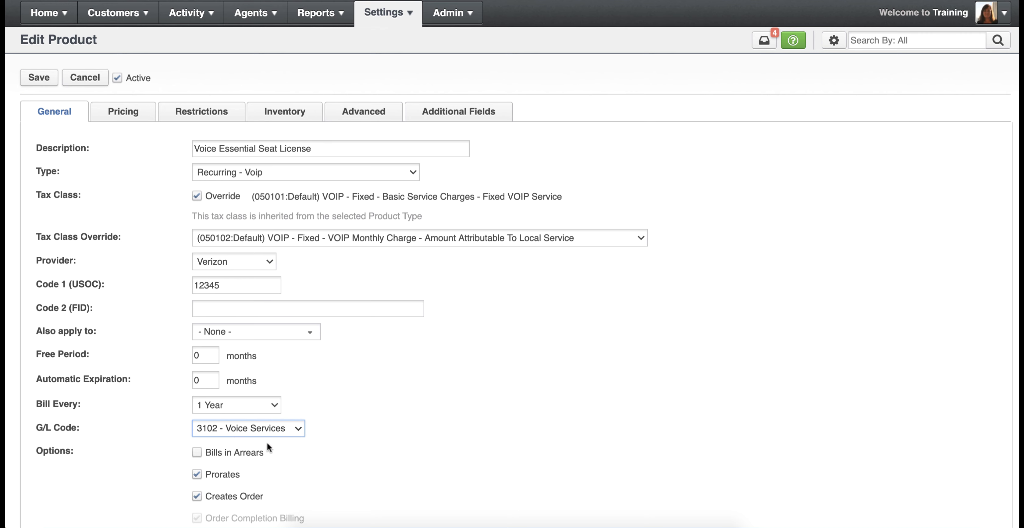
left_click(292, 433)
left_click(289, 432)
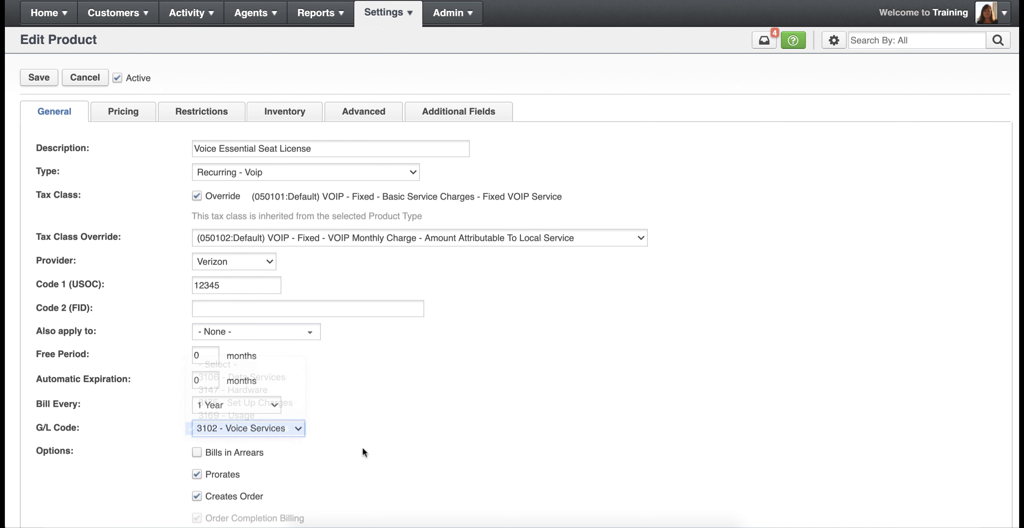
- Try out the Bills in Arrears, Prorates and Creates Order options, leaving Bills in Arrears off and the other two on
scroll(379, 442, "down", 2)
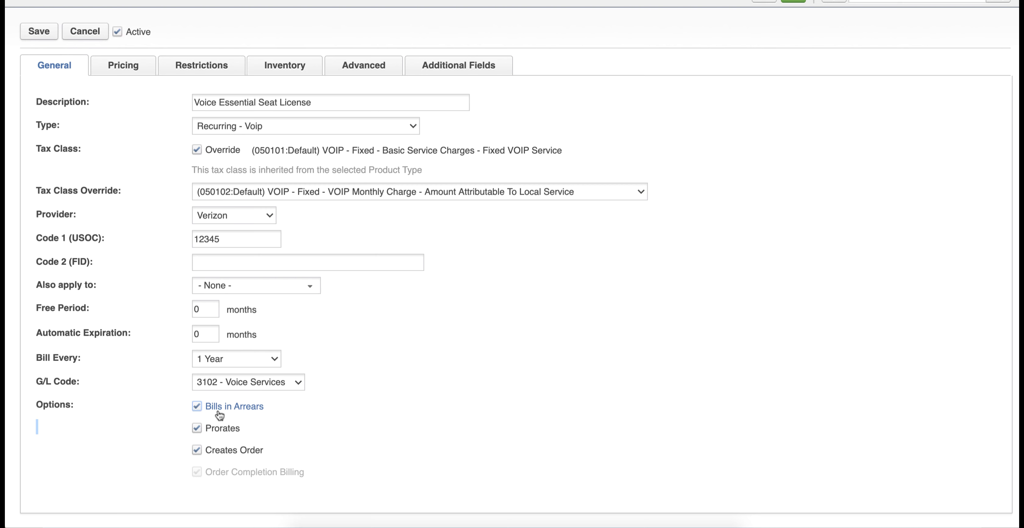
left_click(197, 406)
left_click(198, 430)
left_click(197, 450)
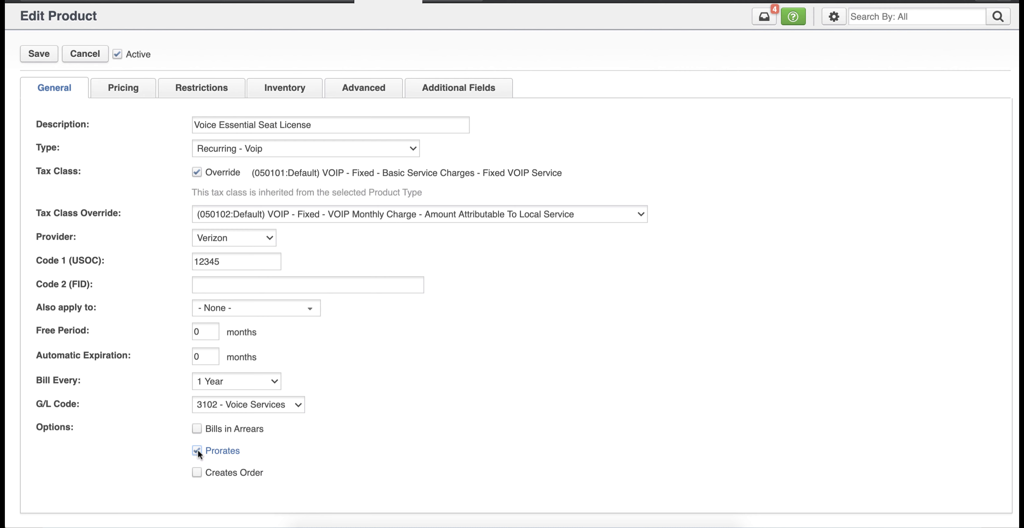
left_click(198, 474)
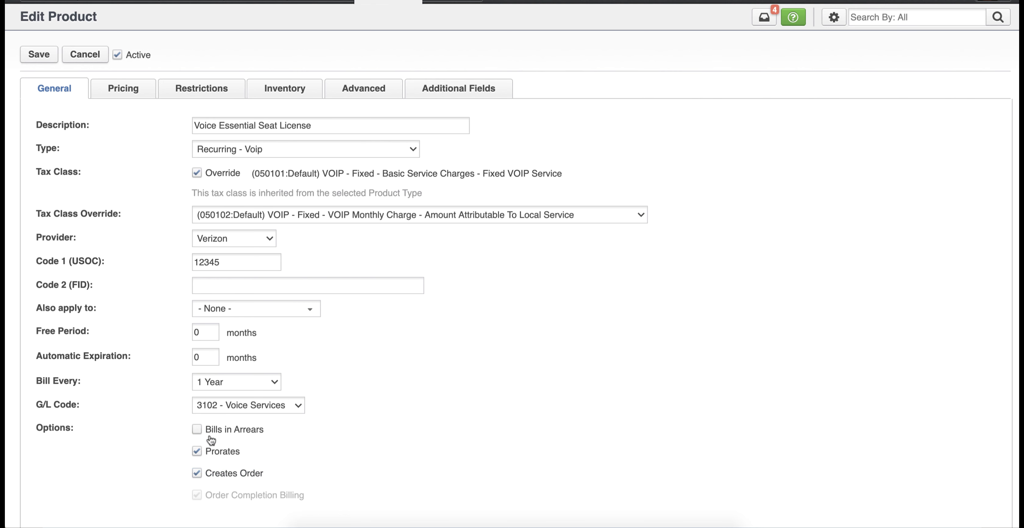
- Change the product type to OneTime - Deposit
left_click(259, 149)
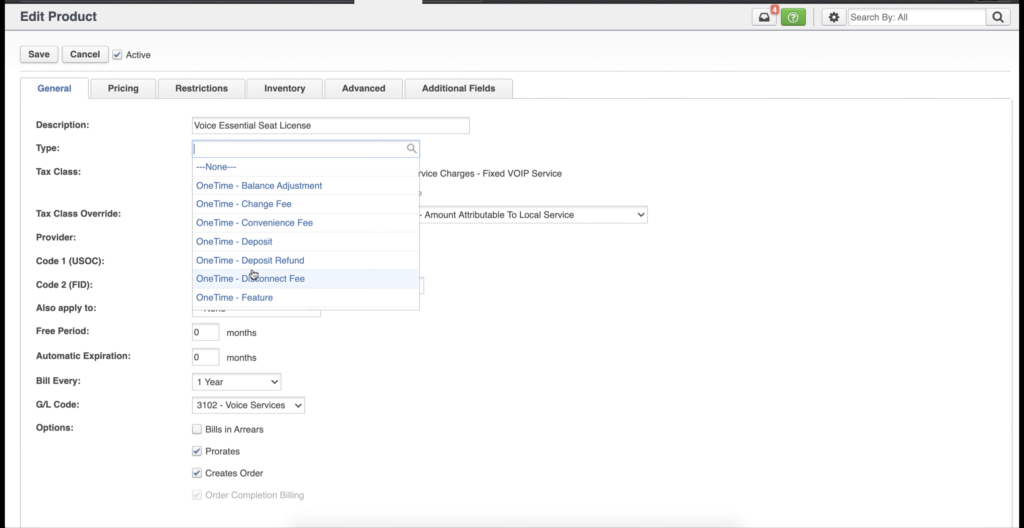
left_click(251, 247)
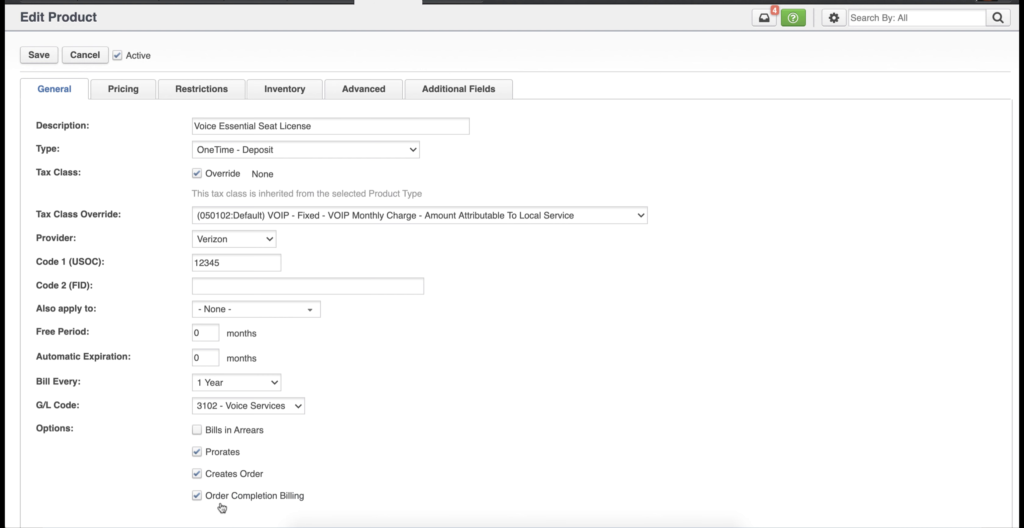
- Try out the Creates Order and Order Completion Billing options, leaving Creates Order on and Order Completion Billing off
left_click(197, 473)
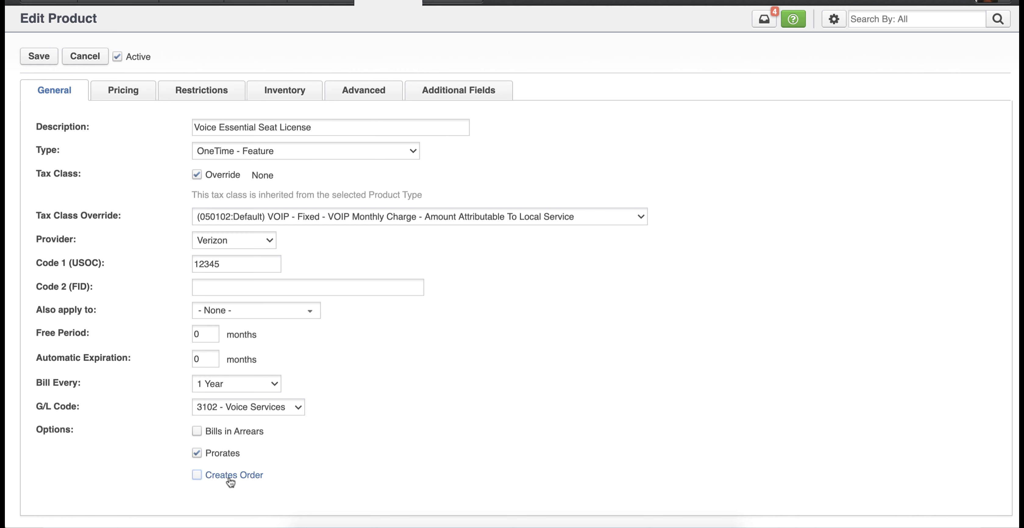
left_click(198, 479)
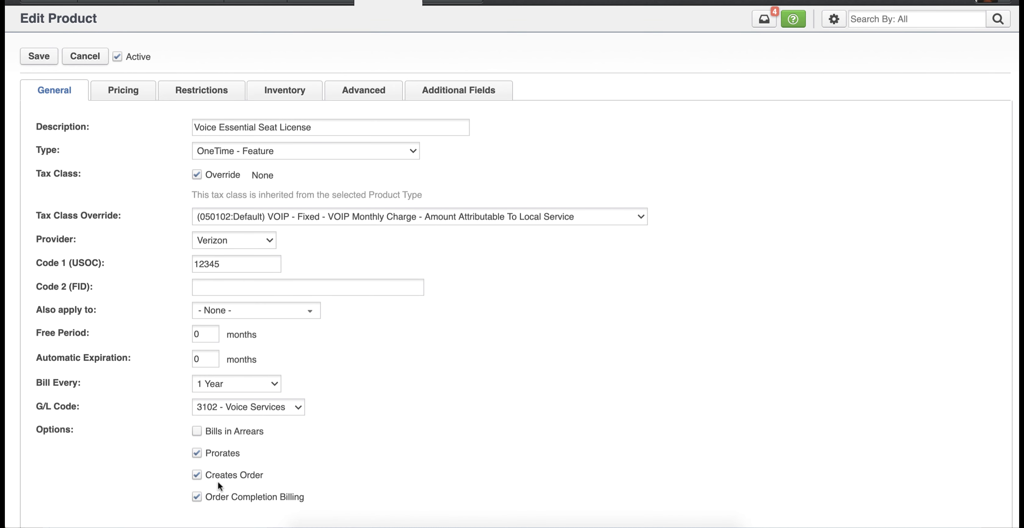
left_click(197, 497)
left_click(196, 497)
left_click(198, 477)
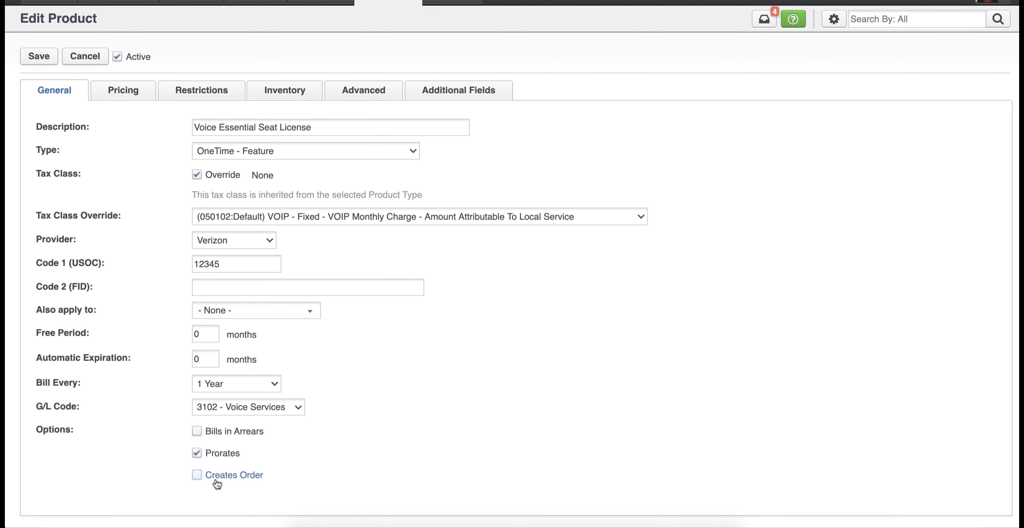
left_click(197, 475)
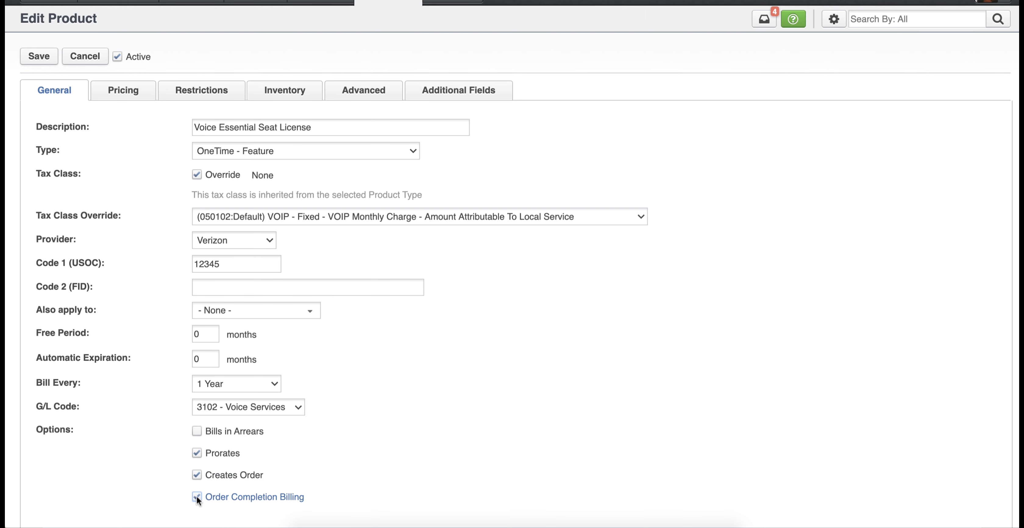
left_click(243, 502)
- Set the product's per-unit rate to $12.95 in its pricing settings
left_click(125, 94)
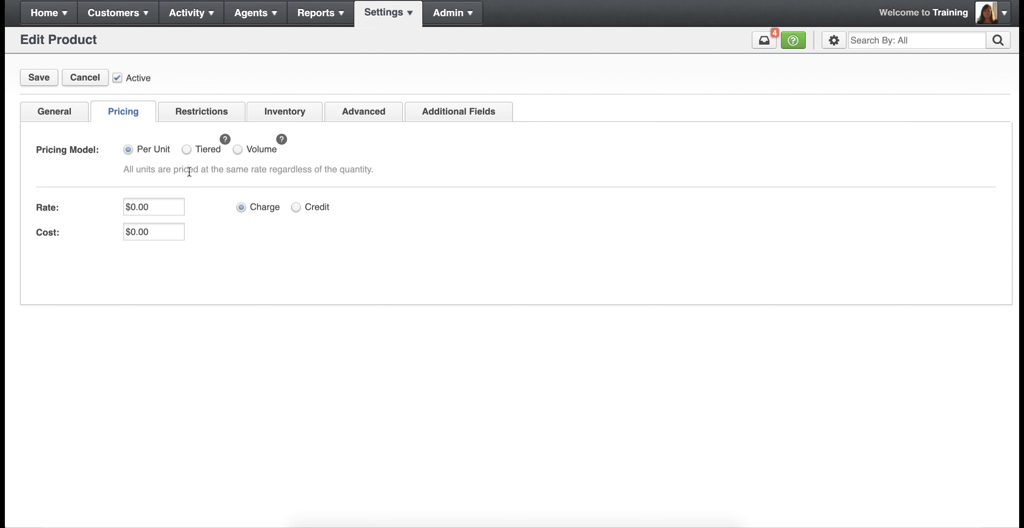
left_click(129, 206)
key("Delete")
type("12")
left_click(154, 207)
key("BackSpace")
key("BackSpace")
type("95")
- Set the product's cost to $9.95
left_click_drag(131, 231, 171, 231)
type("9.95")
left_click(150, 261)
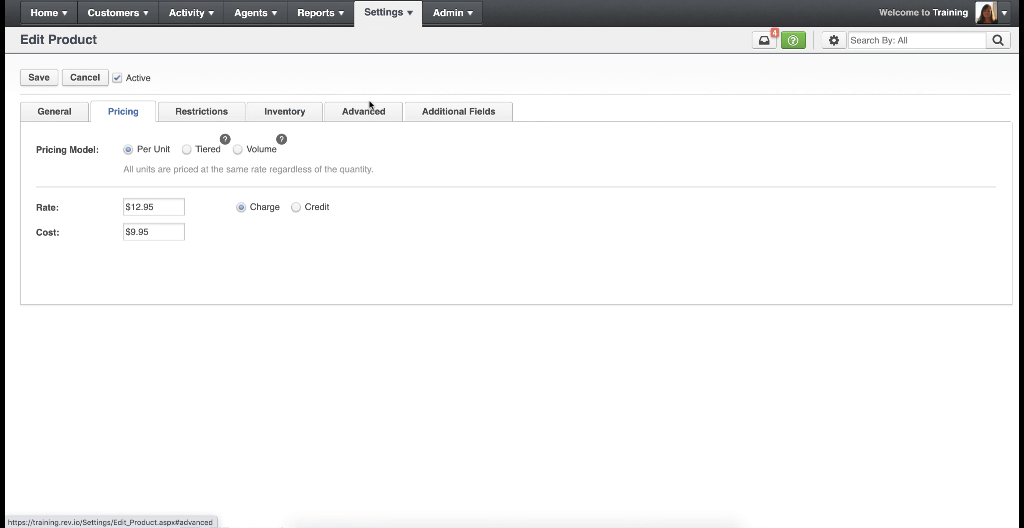
- Try turning off the Commissionable and Spiff Commissionable options in the product's advanced settings
left_click(369, 117)
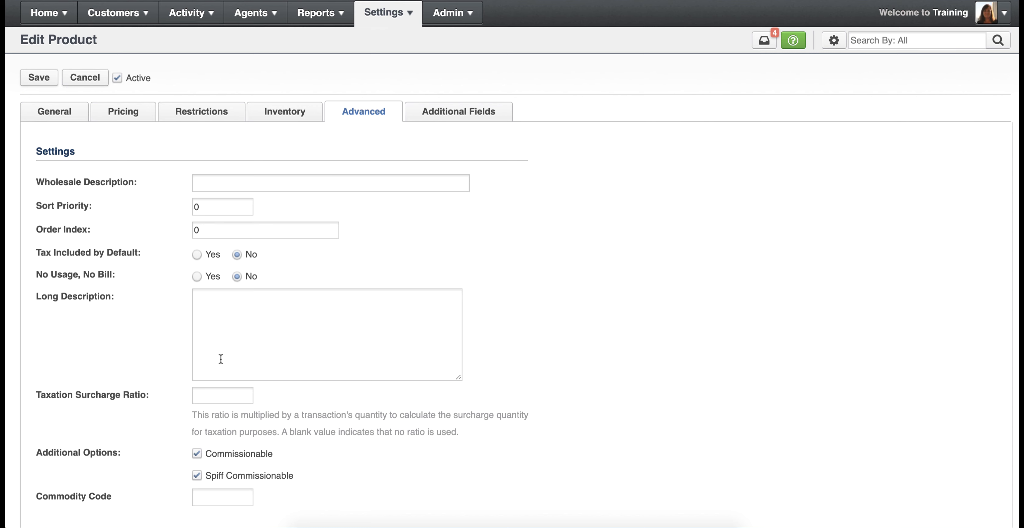
scroll(523, 341, "down", 4)
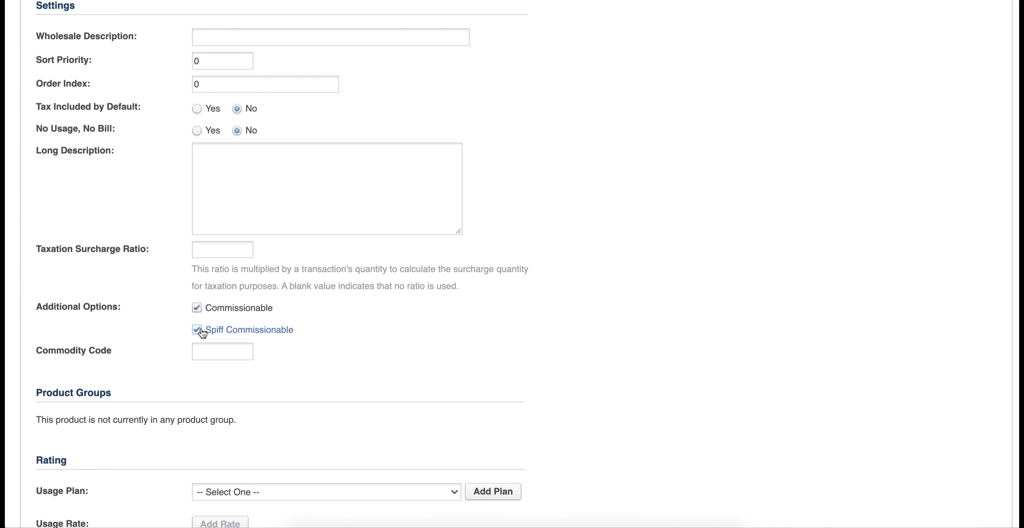
left_click(198, 310)
left_click(197, 331)
scroll(517, 264, "up", 5)
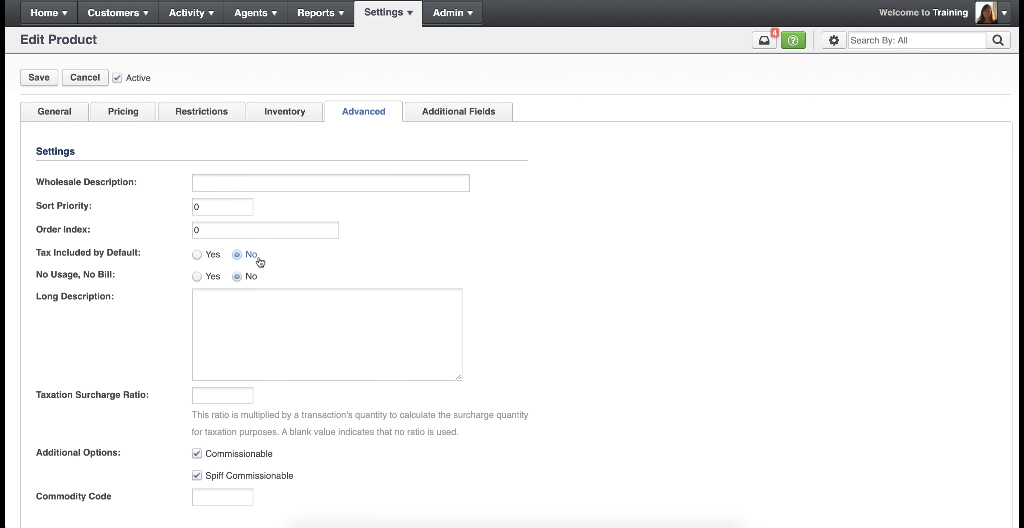
- Review the advanced settings, including the long description, taxation surcharge ratio, commodity code, product groups and rating, and check the additional fields
left_click(264, 282)
left_click(273, 315)
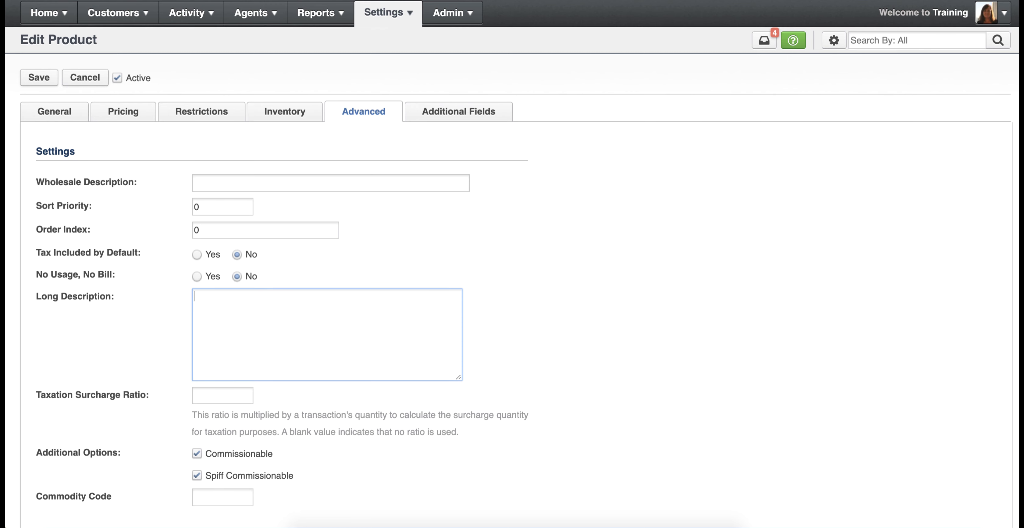
left_click(511, 355)
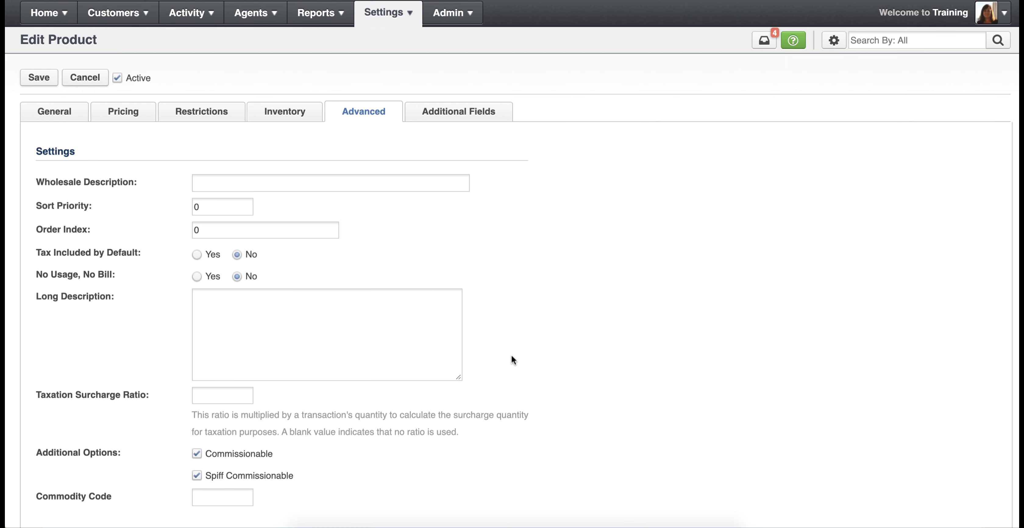
scroll(511, 355, "down", 3)
scroll(511, 354, "down", 5)
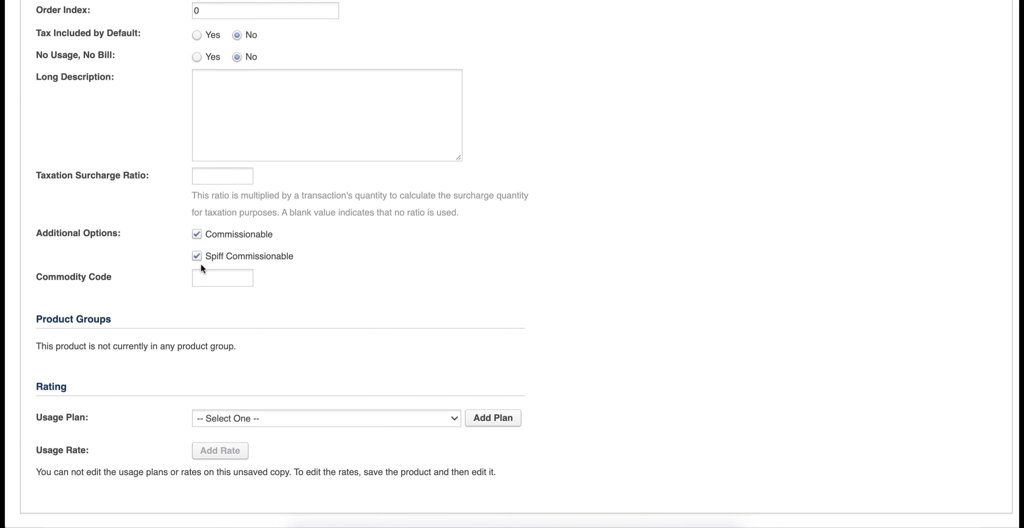
left_click(214, 177)
left_click(155, 275)
scroll(567, 316, "up", 5)
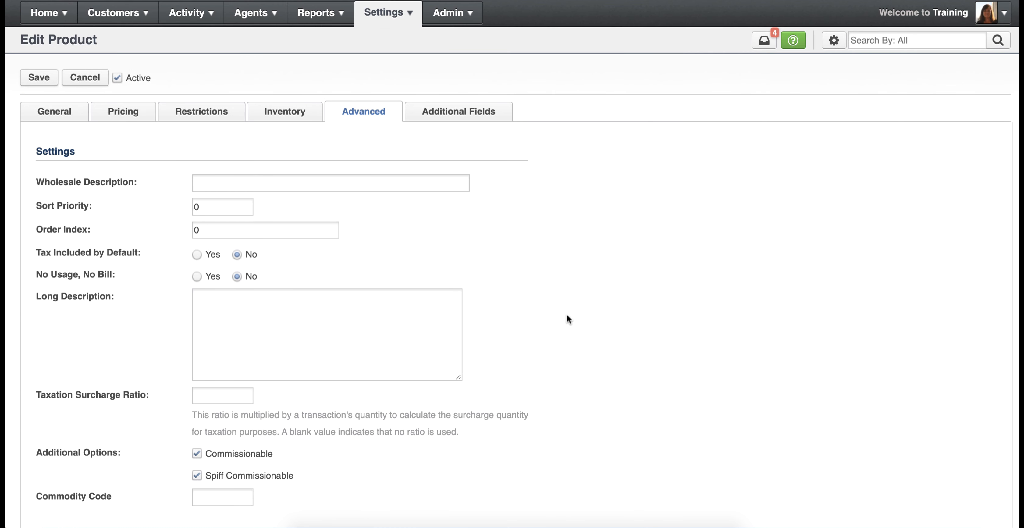
left_click(352, 299)
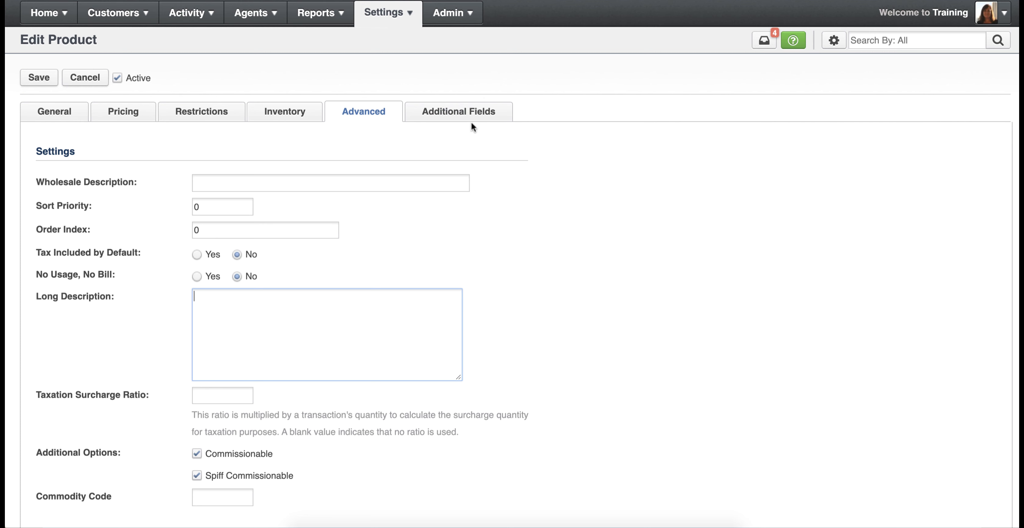
left_click(457, 117)
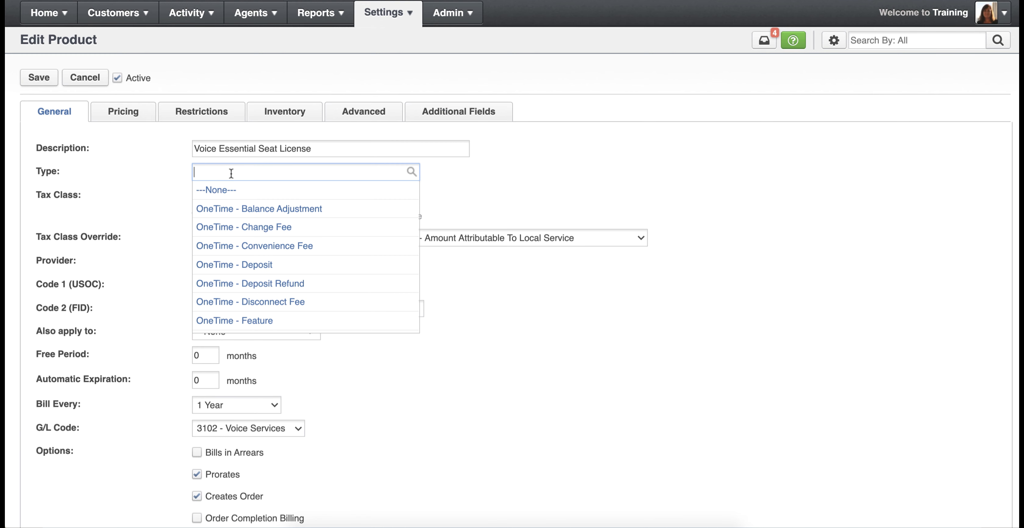
- Change the product type to Recurring - Voip in the general settings and save the product
type("re")
type("curring - voi")
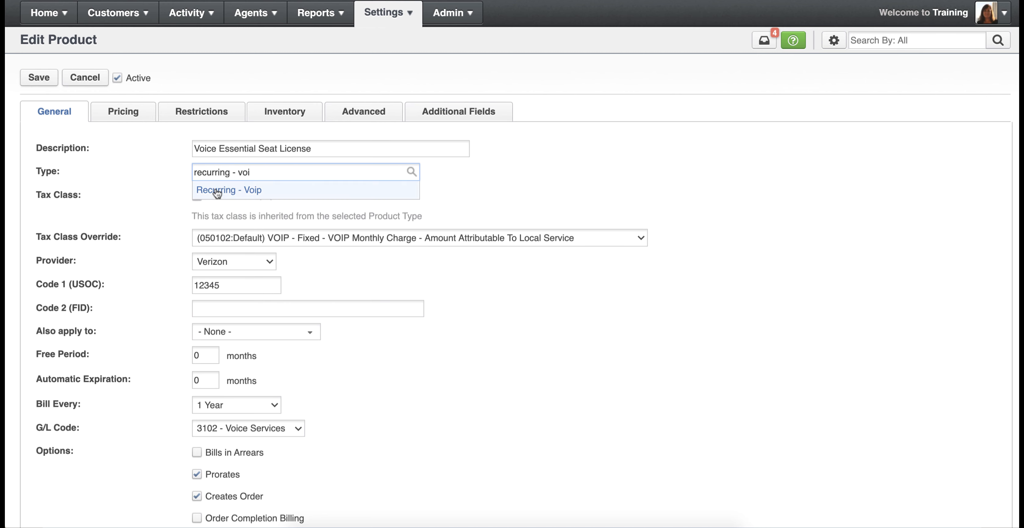
left_click(223, 189)
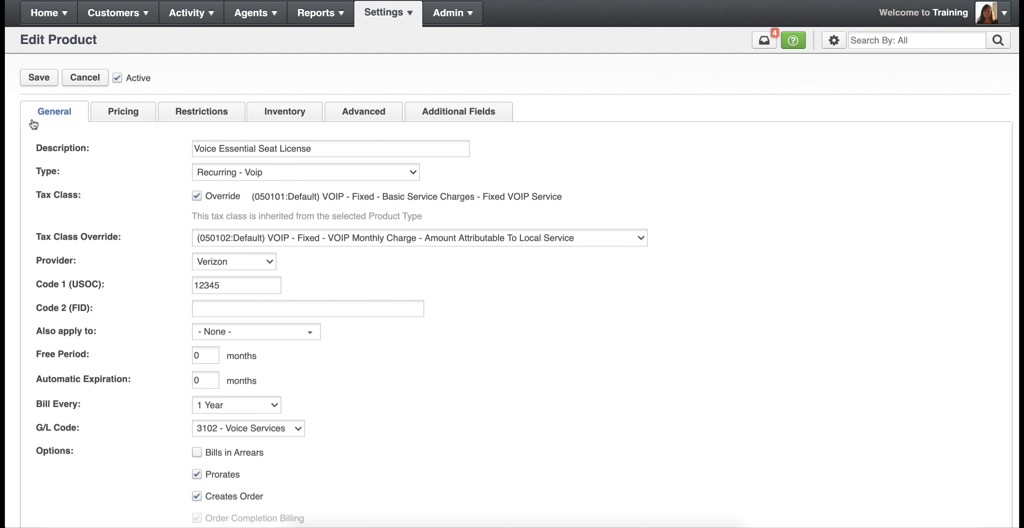
left_click(39, 78)
- Filter the product catalog for "essential", then open the Verizon Voice Essential Seat License for review and close it without changes
left_click(788, 216)
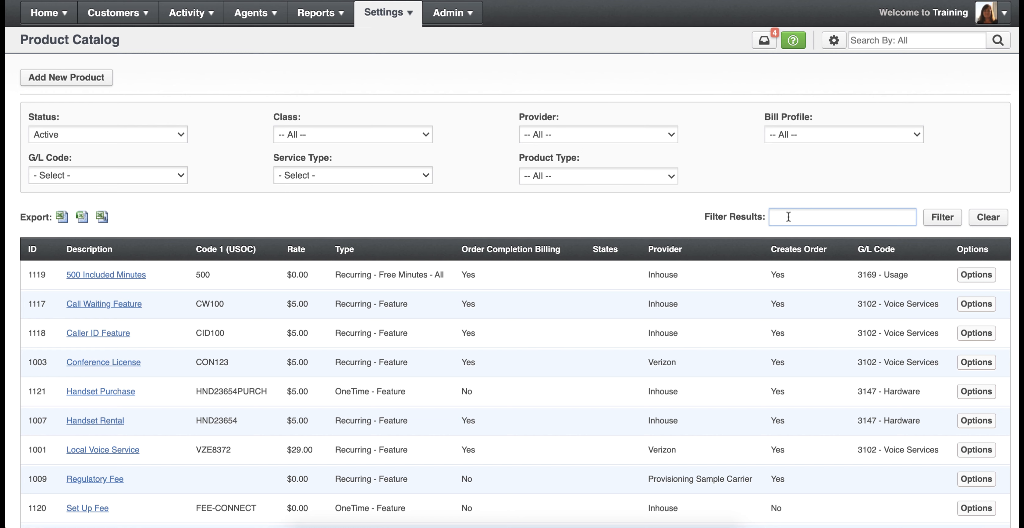
type("essential")
key("Return")
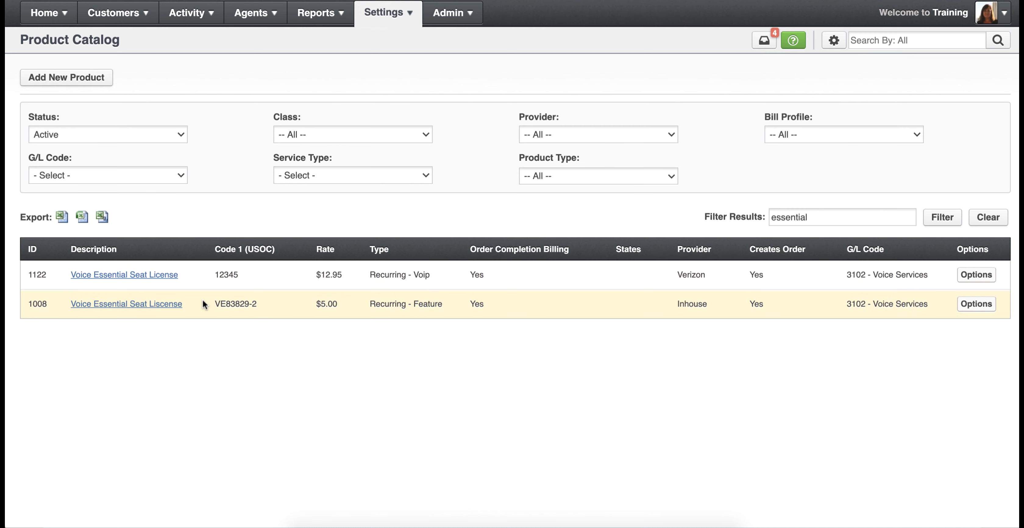
left_click(131, 275)
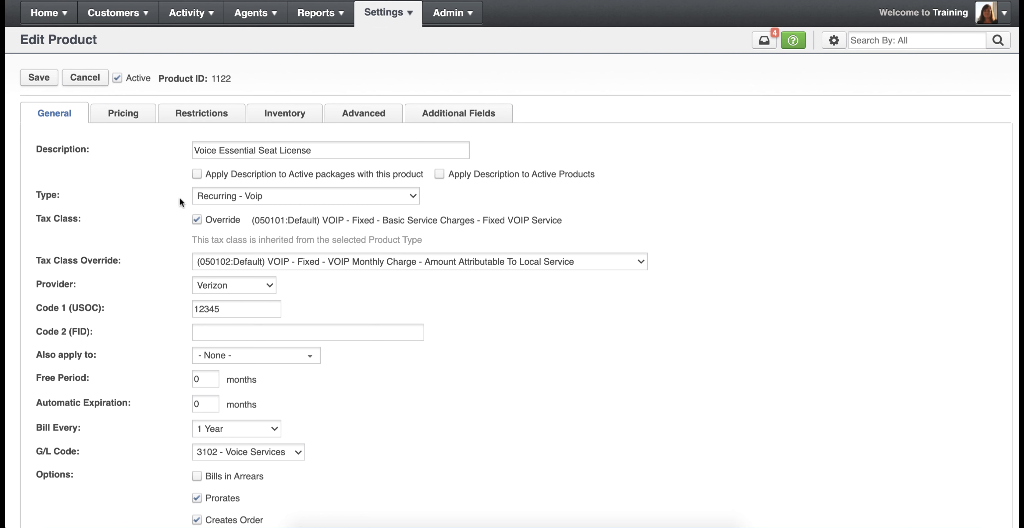
left_click(72, 83)
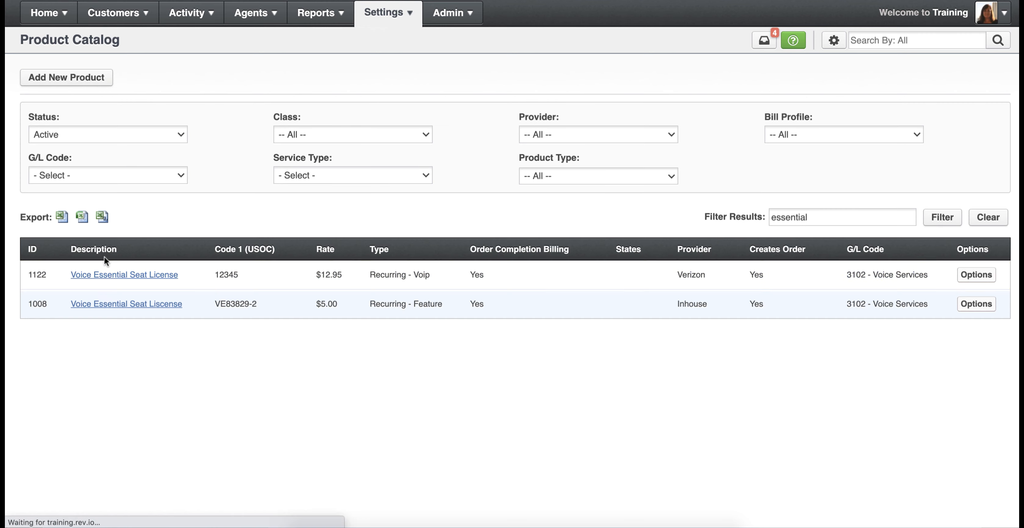
- Copy the Verizon Voice Essential Seat License product and set the copy's provider to Global Crossing
left_click(976, 274)
left_click(924, 318)
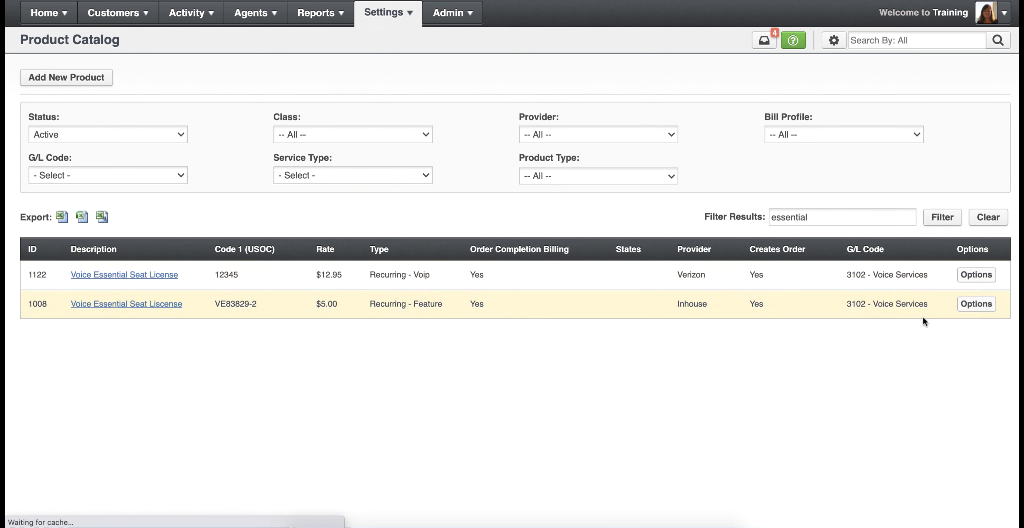
left_click(231, 260)
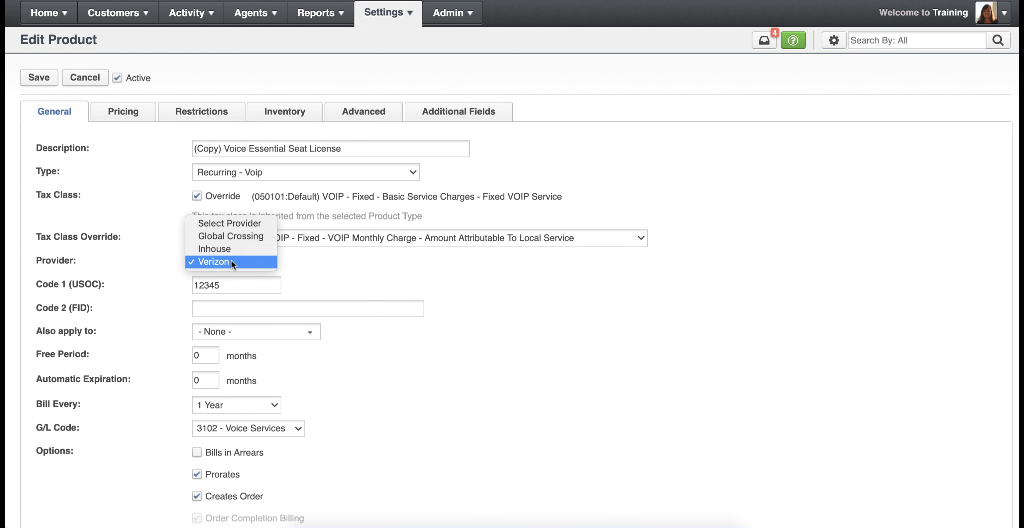
left_click(233, 239)
- Remove the "(Copy)" prefix from the copied product's description and save it
left_click_drag(224, 149, 197, 149)
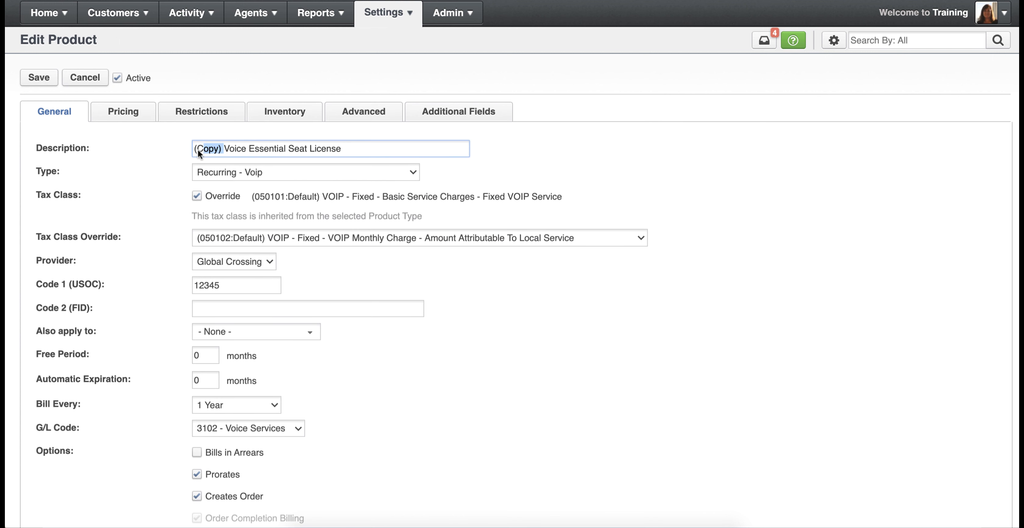
key("BackSpace")
left_click(38, 77)
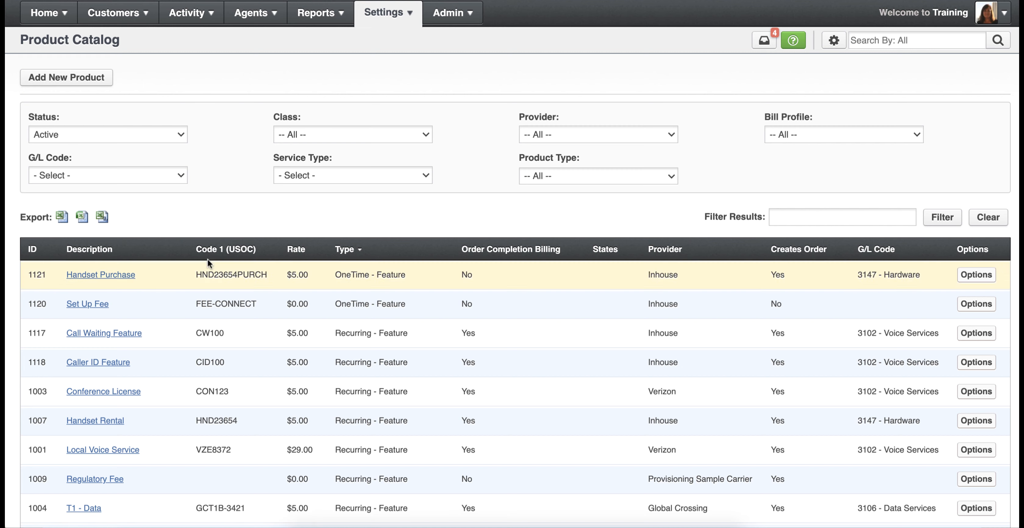
- Sort the product catalog by description and by type, each in descending order, and finally by provider in ascending order
left_click(98, 254)
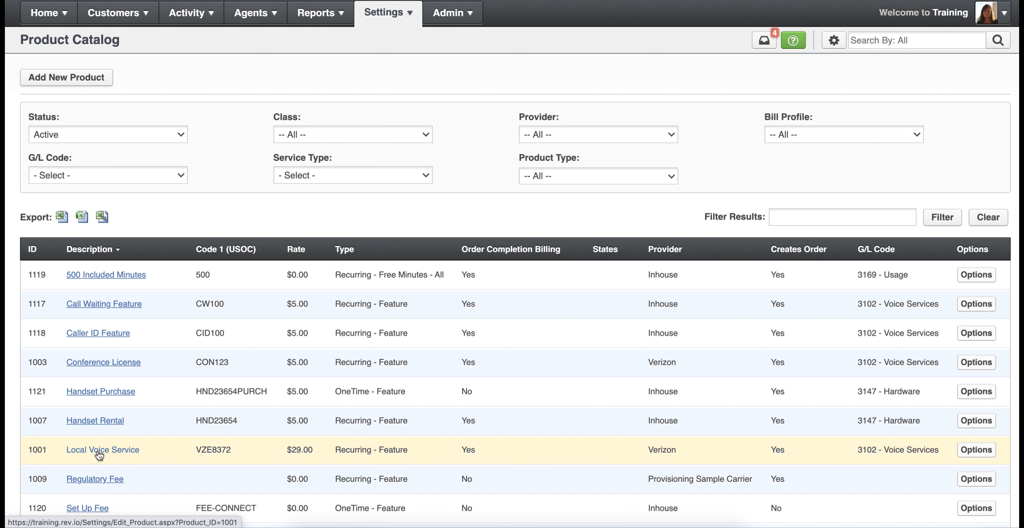
left_click(115, 253)
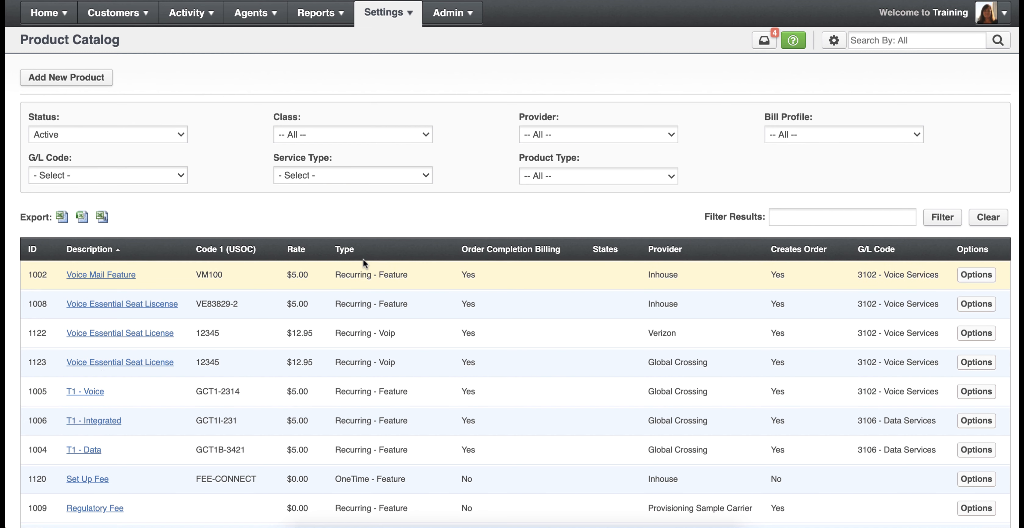
left_click(350, 251)
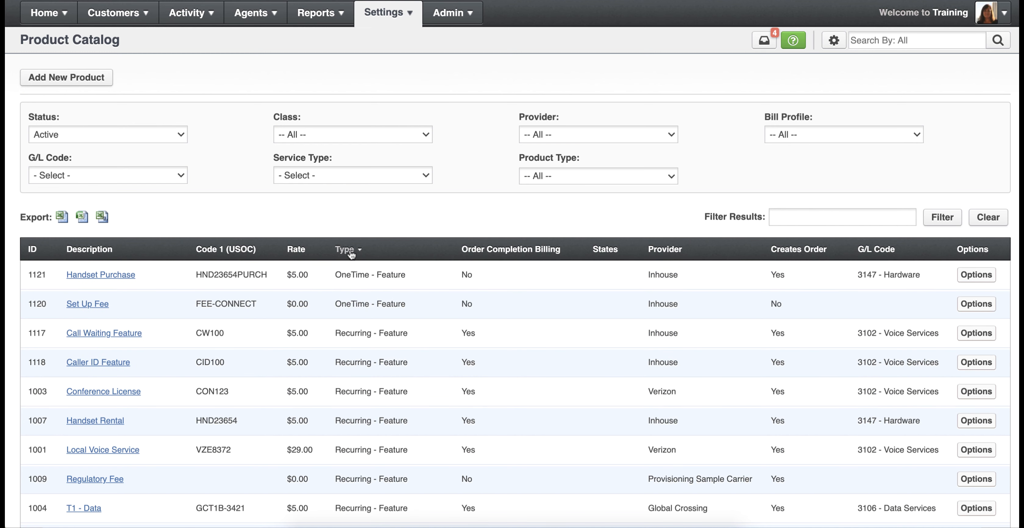
left_click(352, 251)
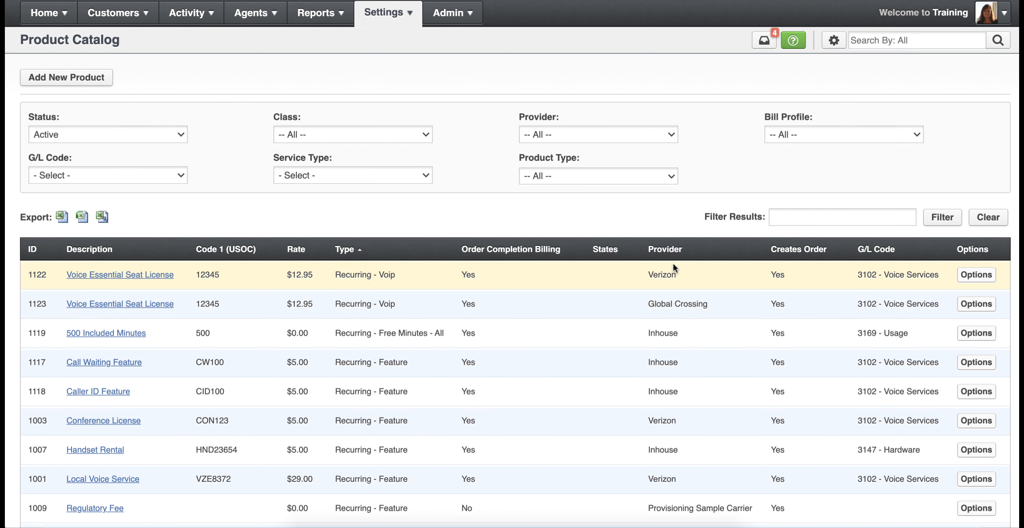
left_click(671, 250)
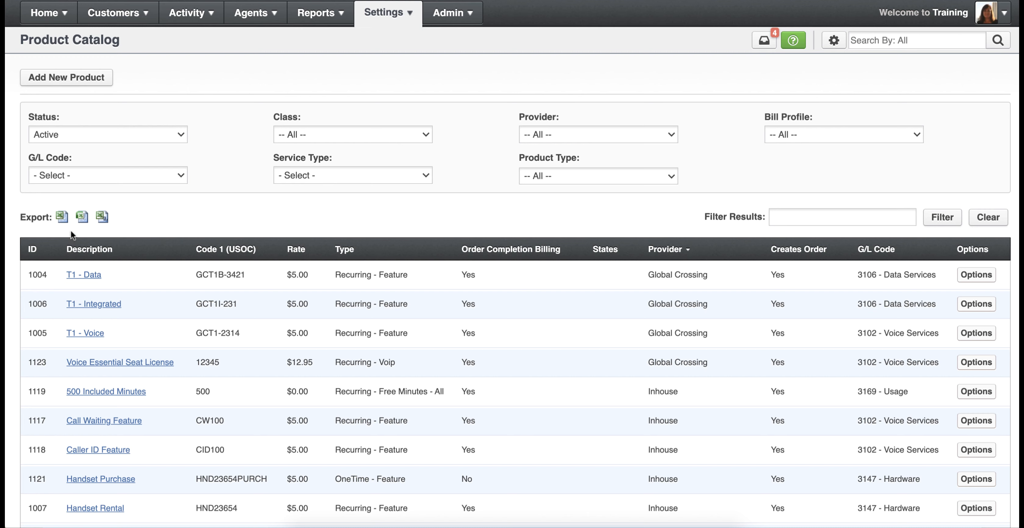